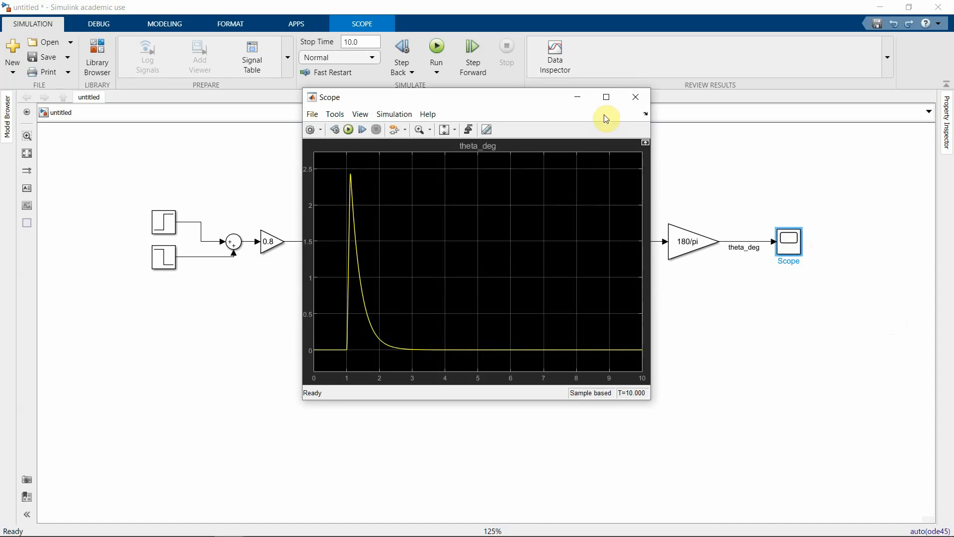
- Close the scope plot and switch to the disk part in SOLIDWORKS
{"action": "left_click", "coordinate": [637, 96]}
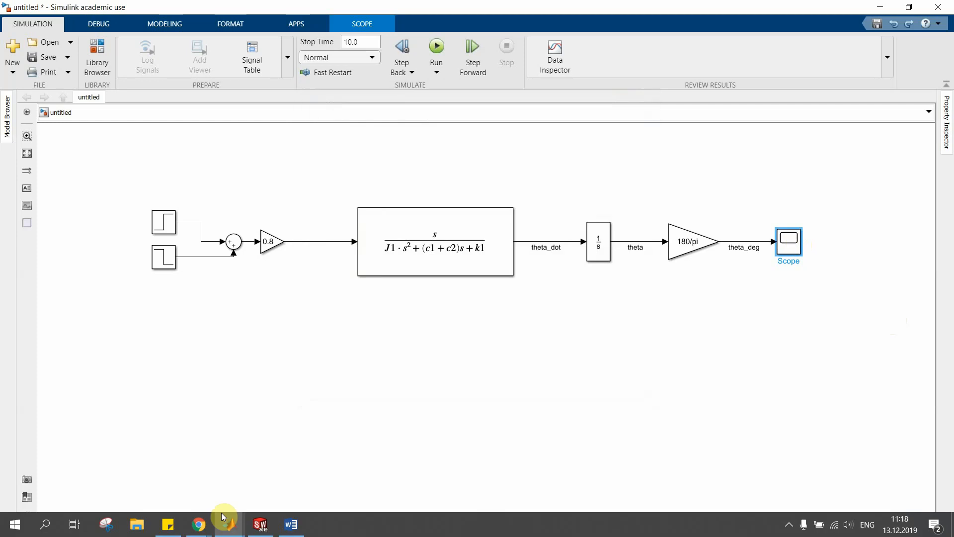
{"action": "mouse_move", "coordinate": [223, 521]}
{"action": "left_click", "coordinate": [190, 493]}
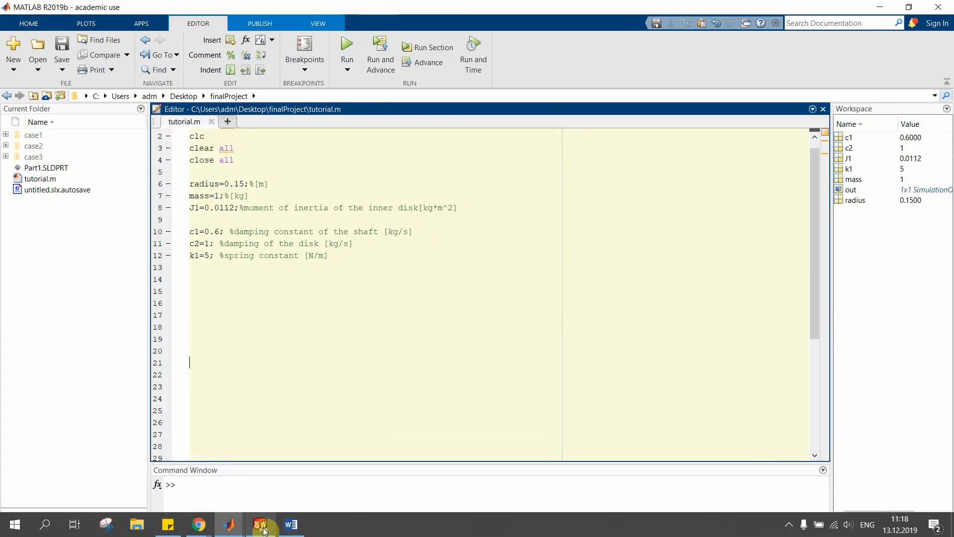
{"action": "left_click", "coordinate": [278, 473]}
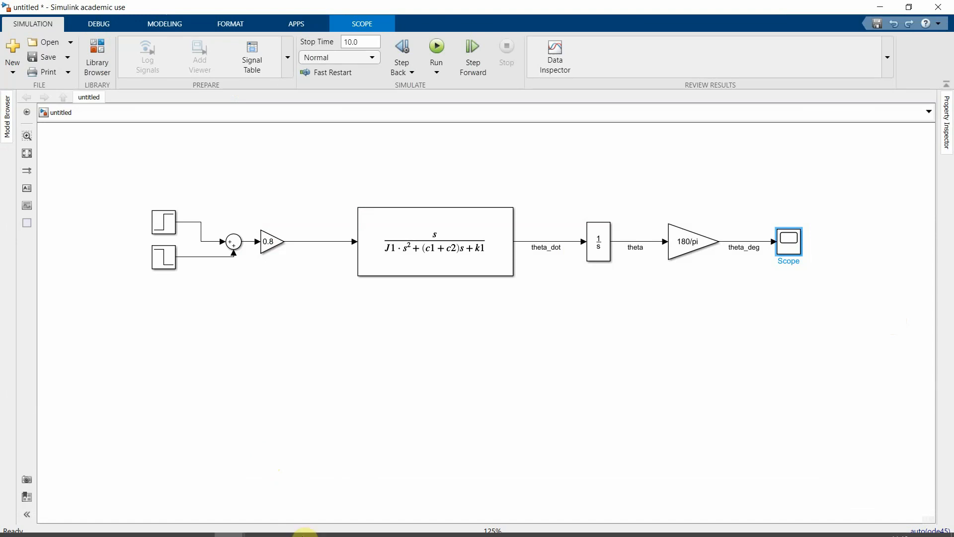
{"action": "left_click", "coordinate": [260, 524]}
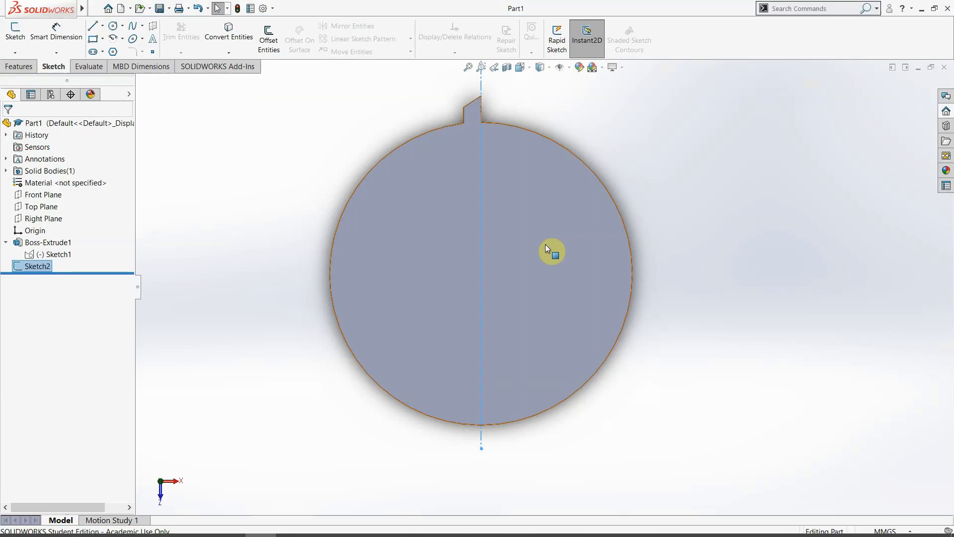
{"action": "left_click", "coordinate": [934, 415]}
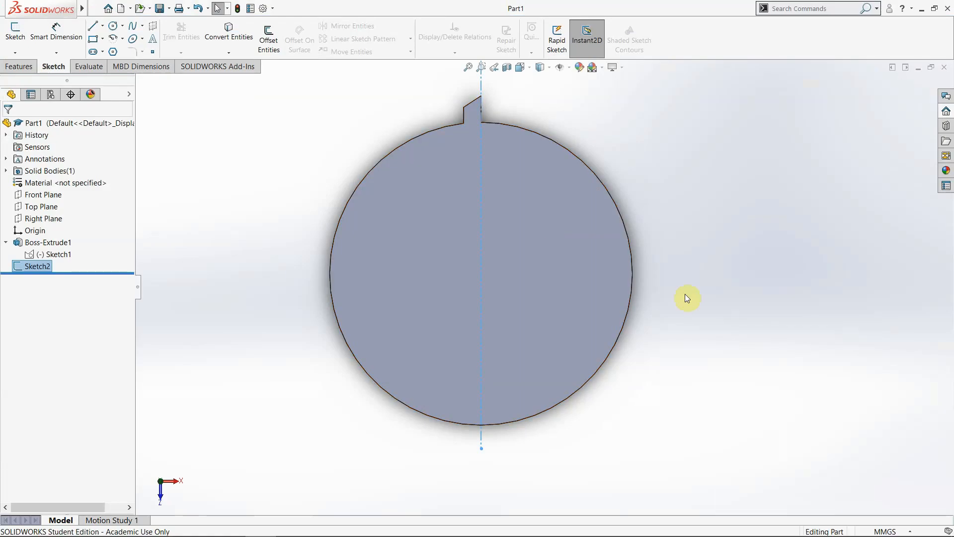
{"action": "mouse_move", "coordinate": [708, 280]}
{"action": "left_mouse_down"}
{"action": "mouse_move", "coordinate": [603, 273]}
{"action": "mouse_move", "coordinate": [701, 281]}
{"action": "left_mouse_up"}
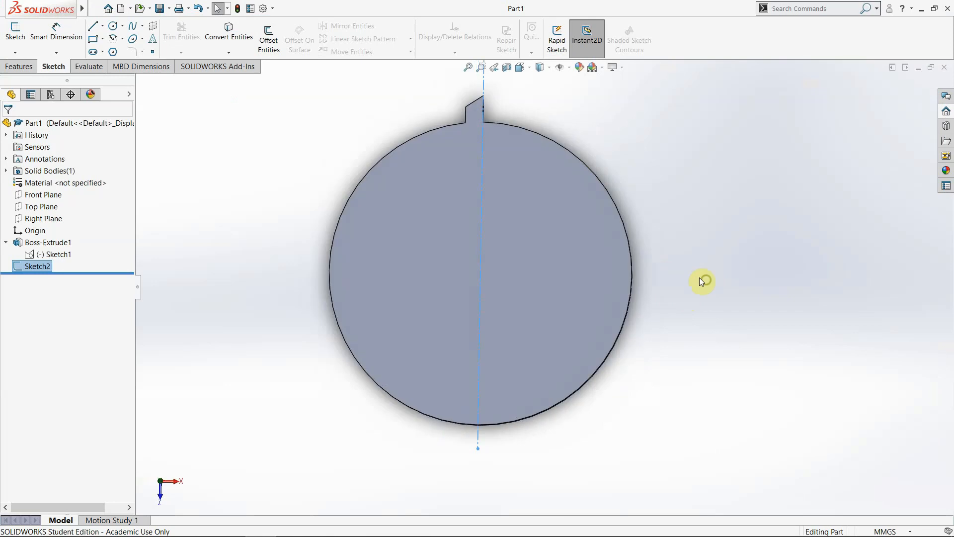
{"action": "key", "text": "ctrl+8"}
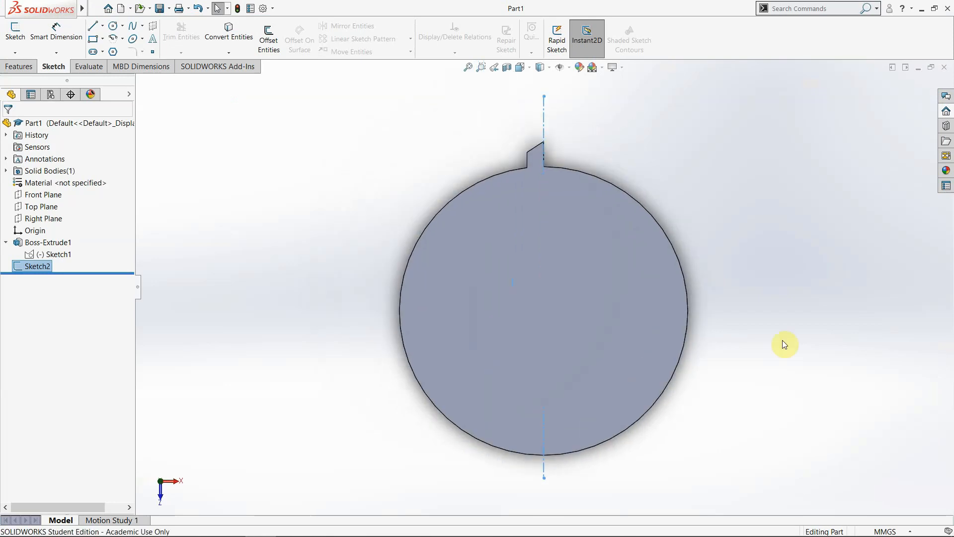
{"action": "scroll", "coordinate": [780, 340], "scroll_direction": "down", "scroll_amount": 2}
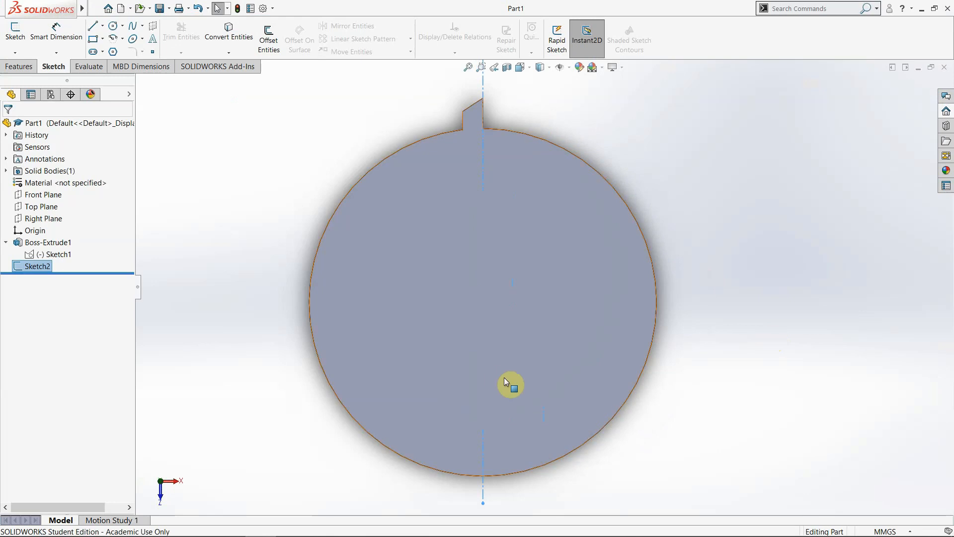
- Set up a copy of the disk part for saving on the desktop, named test, in VRML (*.wrl) format
{"action": "left_click", "coordinate": [170, 8]}
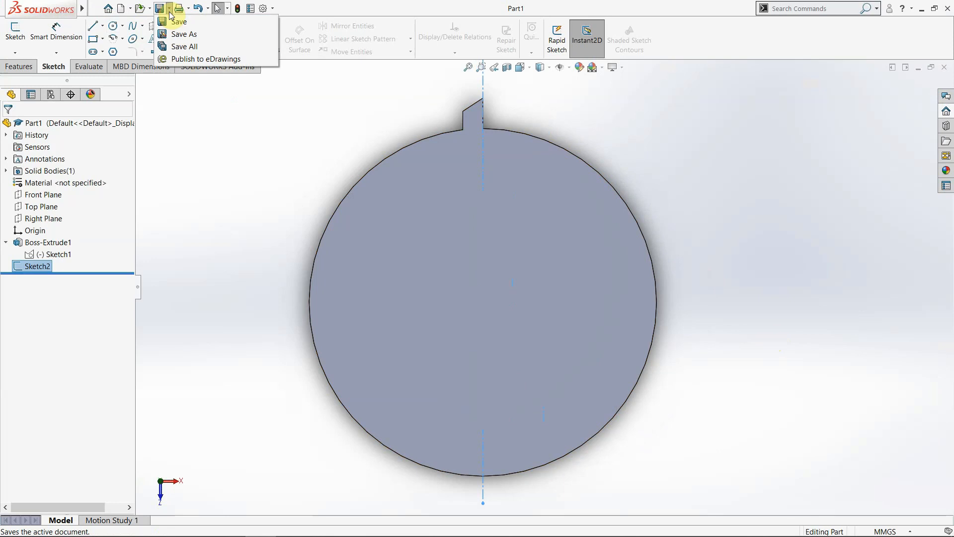
{"action": "left_click", "coordinate": [178, 34]}
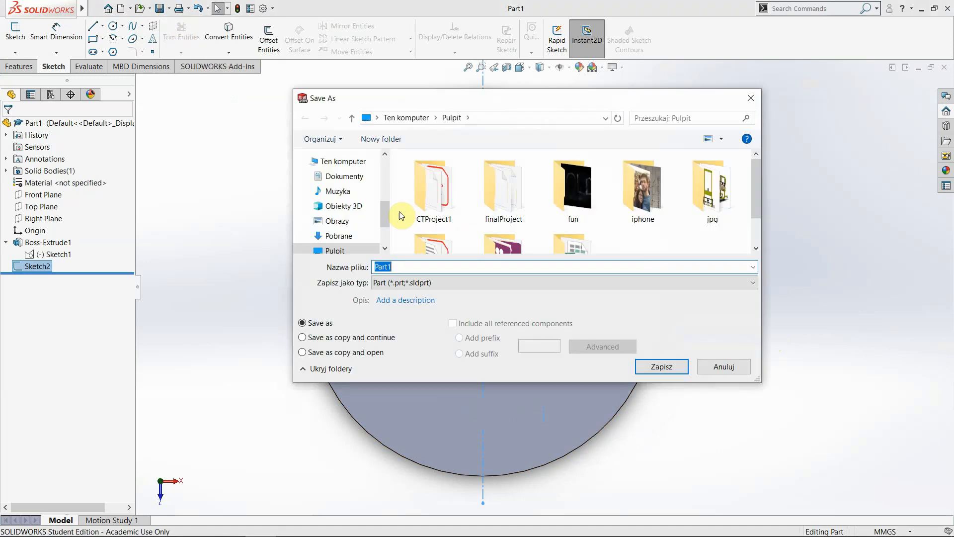
{"action": "scroll", "coordinate": [532, 242], "scroll_direction": "down", "scroll_amount": 1}
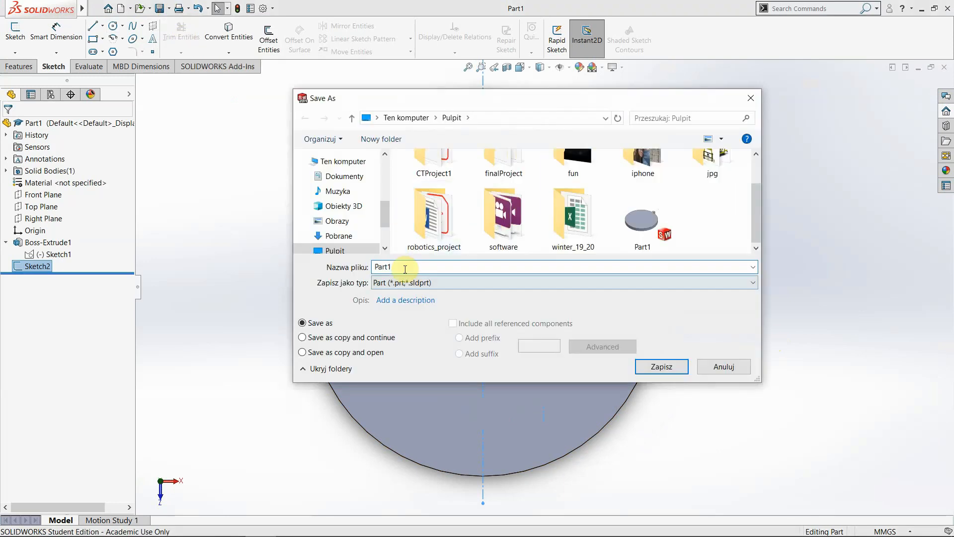
{"action": "type", "text": "test"}
{"action": "left_click", "coordinate": [396, 282]}
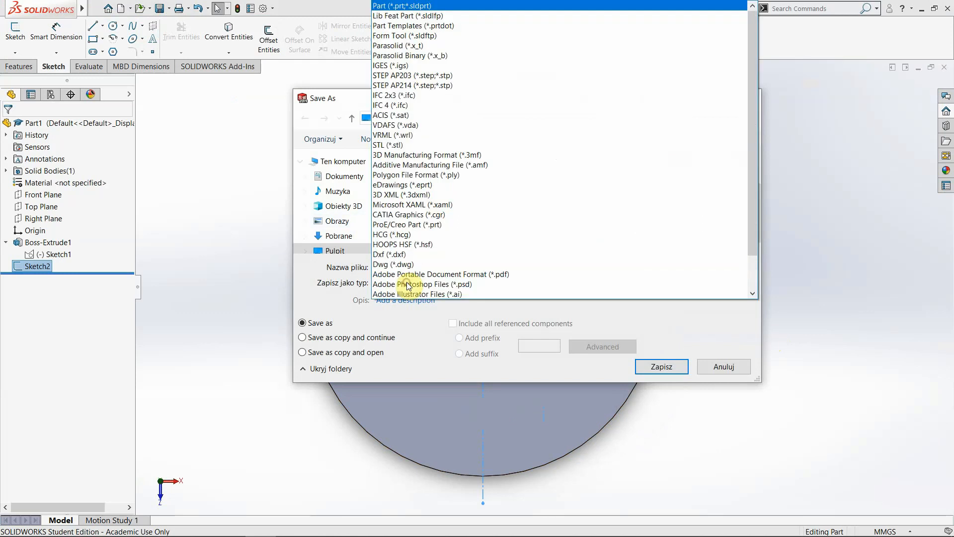
{"action": "left_click", "coordinate": [396, 135]}
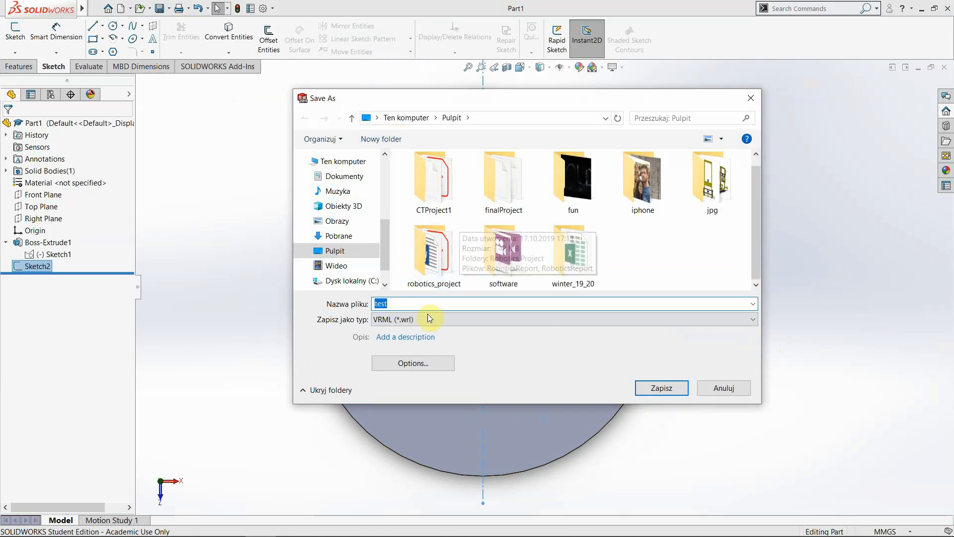
- Keep VRML 97 as the output version in the export options and save the file
{"action": "left_click", "coordinate": [419, 364]}
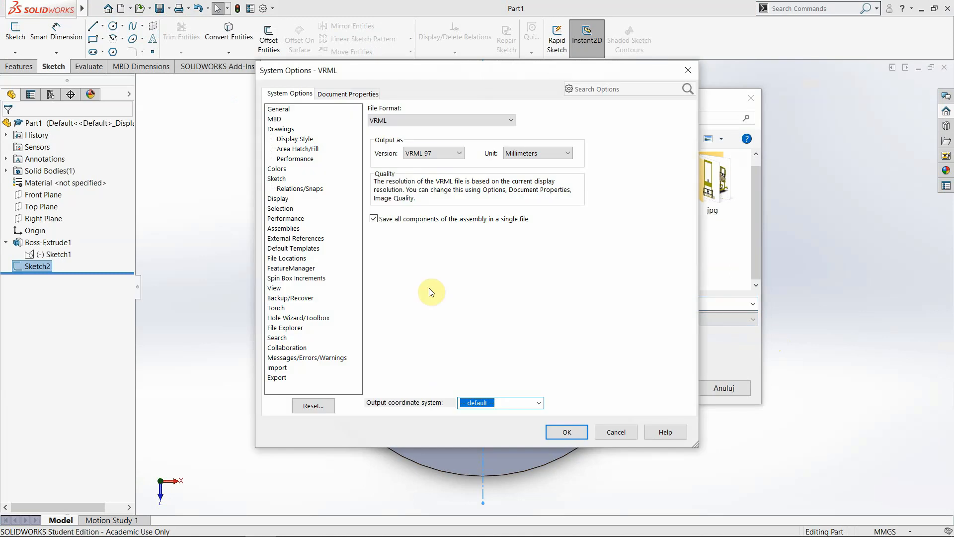
{"action": "left_click", "coordinate": [431, 153]}
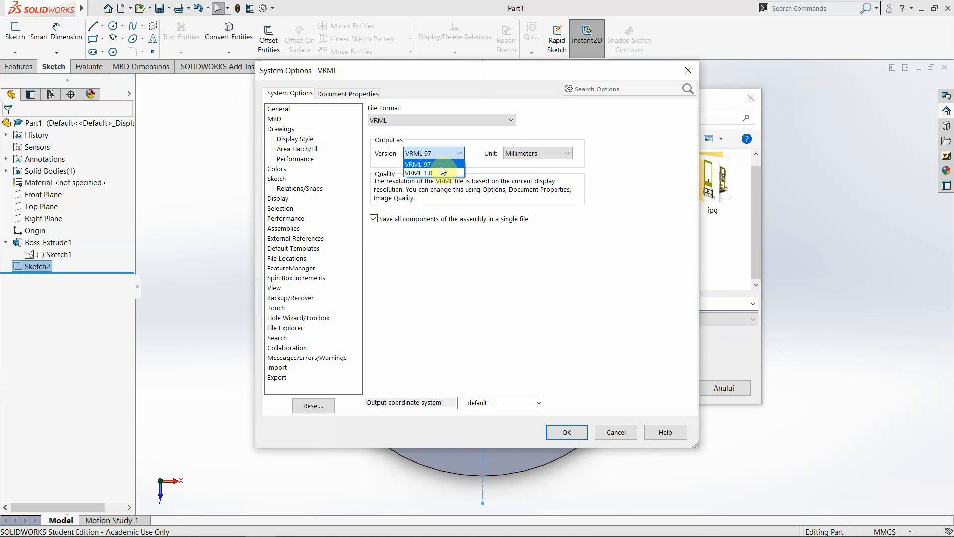
{"action": "left_click", "coordinate": [615, 163]}
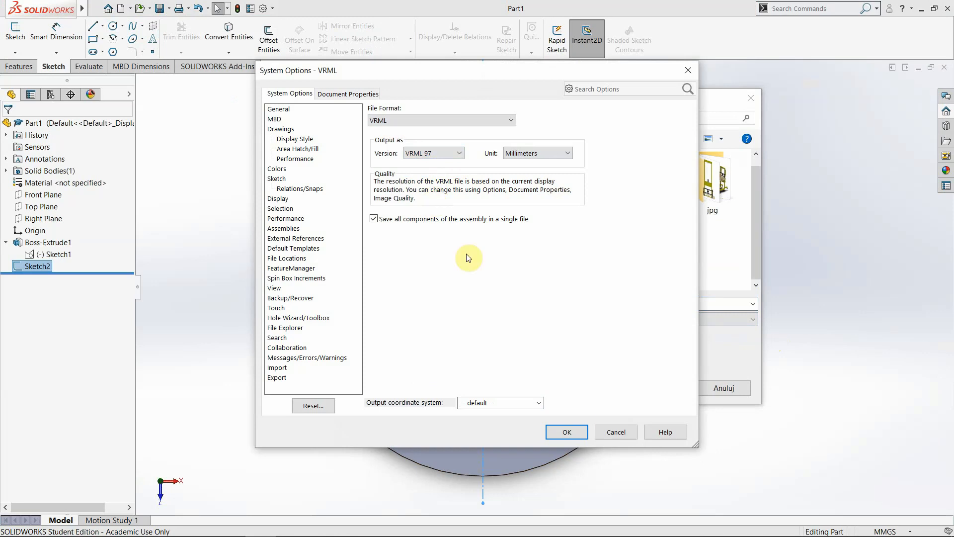
{"action": "left_click", "coordinate": [567, 433]}
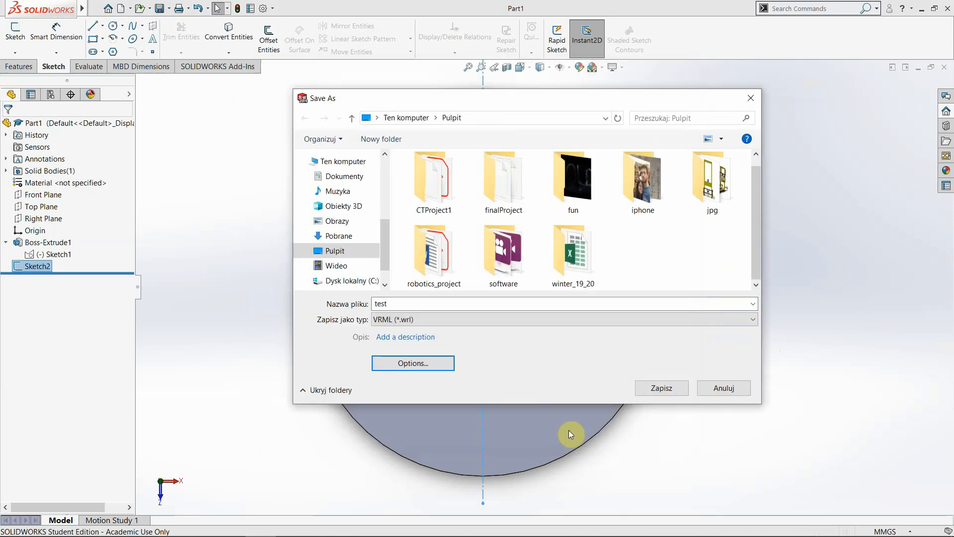
{"action": "left_click", "coordinate": [661, 388]}
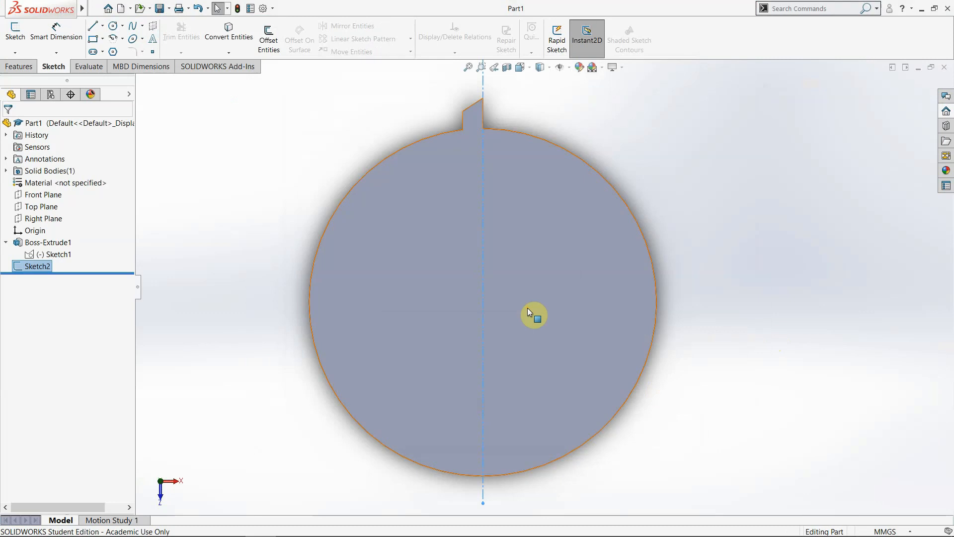
- Close SOLIDWORKS and return to the untitled Simulink model with nothing selected
{"action": "left_click", "coordinate": [948, 8]}
{"action": "left_click", "coordinate": [876, 14]}
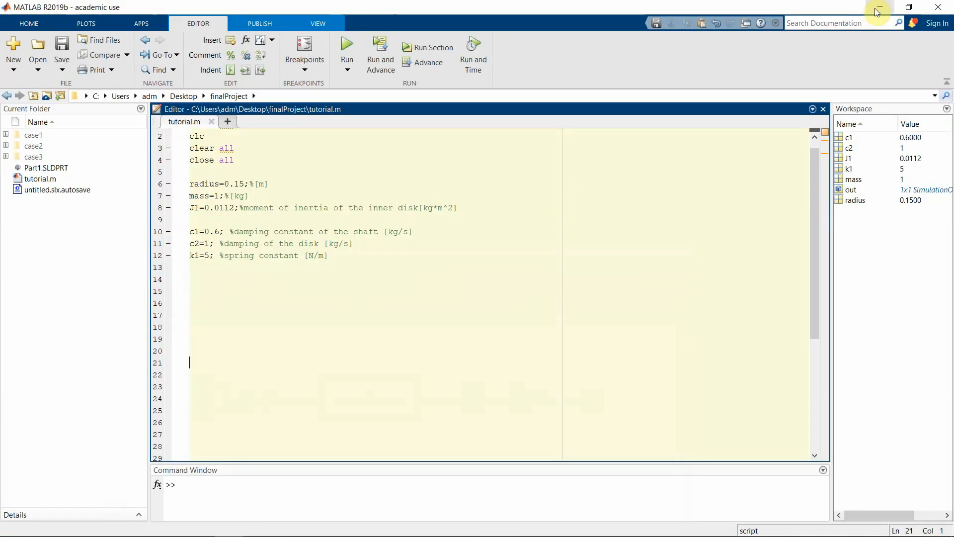
{"action": "left_click", "coordinate": [875, 14]}
{"action": "left_click", "coordinate": [917, 11]}
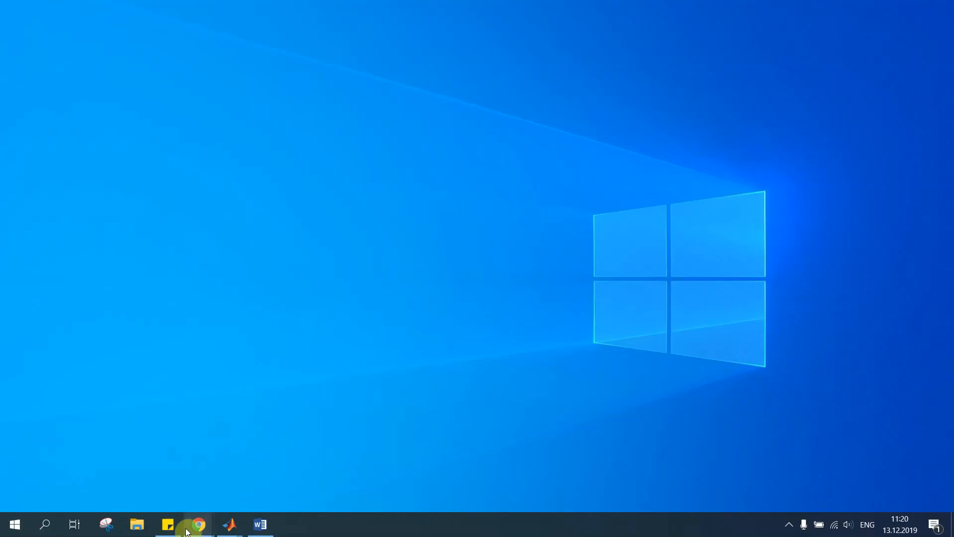
{"action": "left_click", "coordinate": [261, 524]}
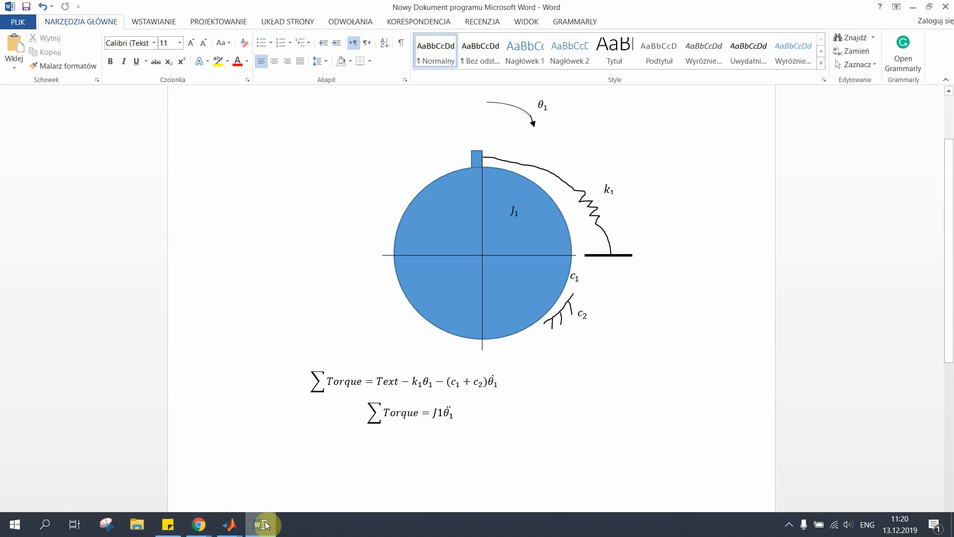
{"action": "mouse_move", "coordinate": [233, 526]}
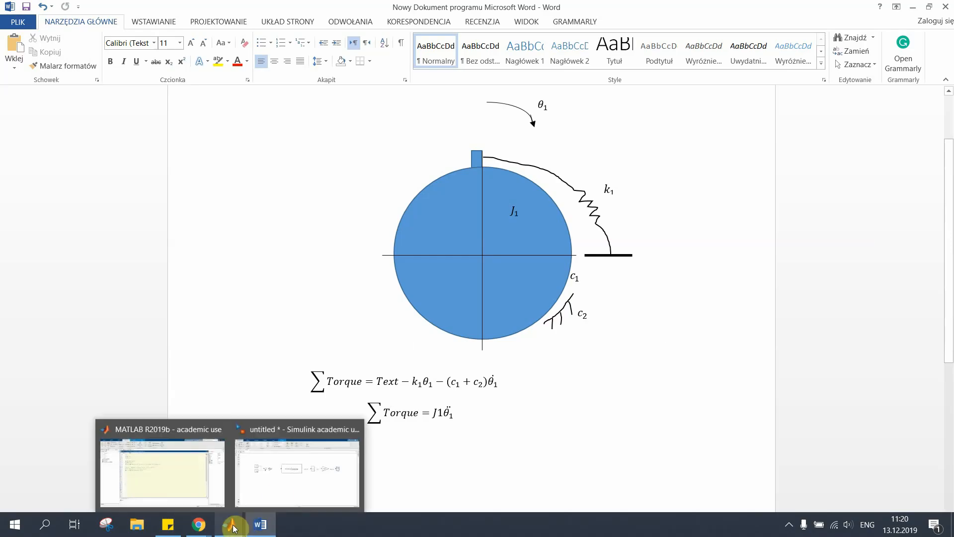
{"action": "left_click", "coordinate": [277, 492]}
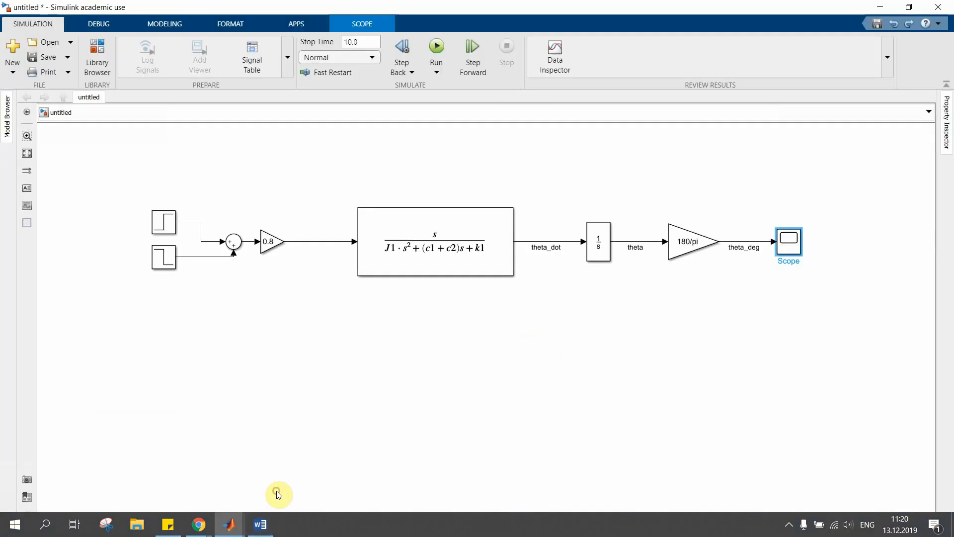
{"action": "left_click", "coordinate": [638, 334]}
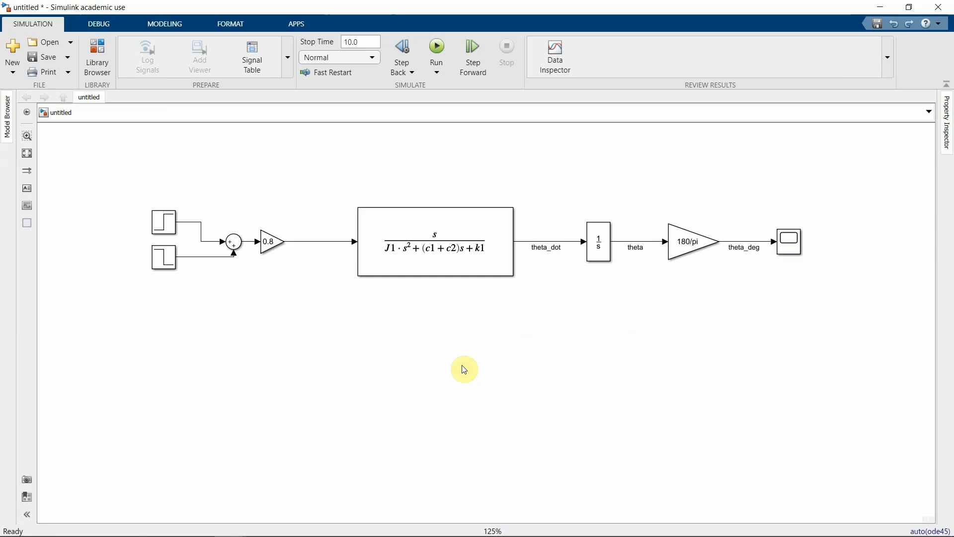
- Add a VR Sink block to the model and place it below the 180/pi gain
{"action": "double_click", "coordinate": [557, 368]}
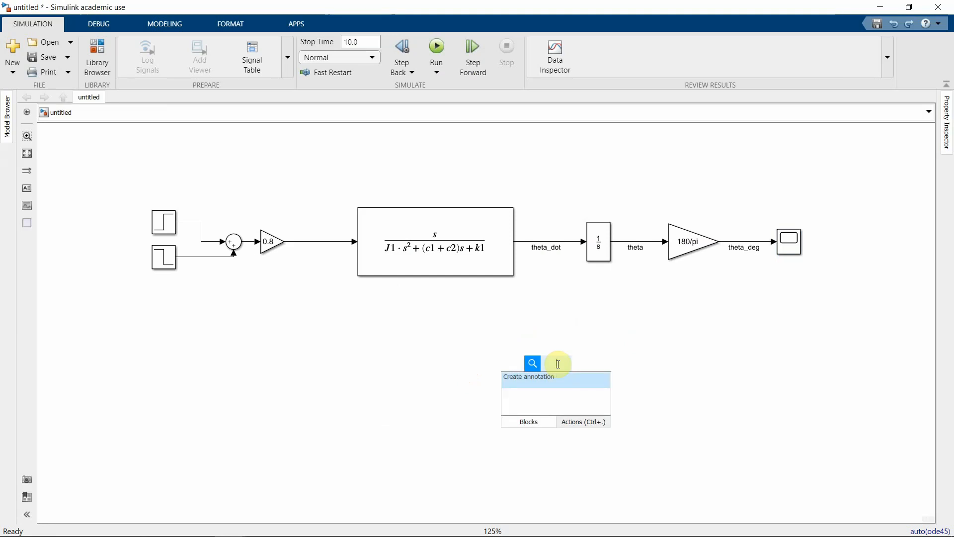
{"action": "type", "text": "vr"}
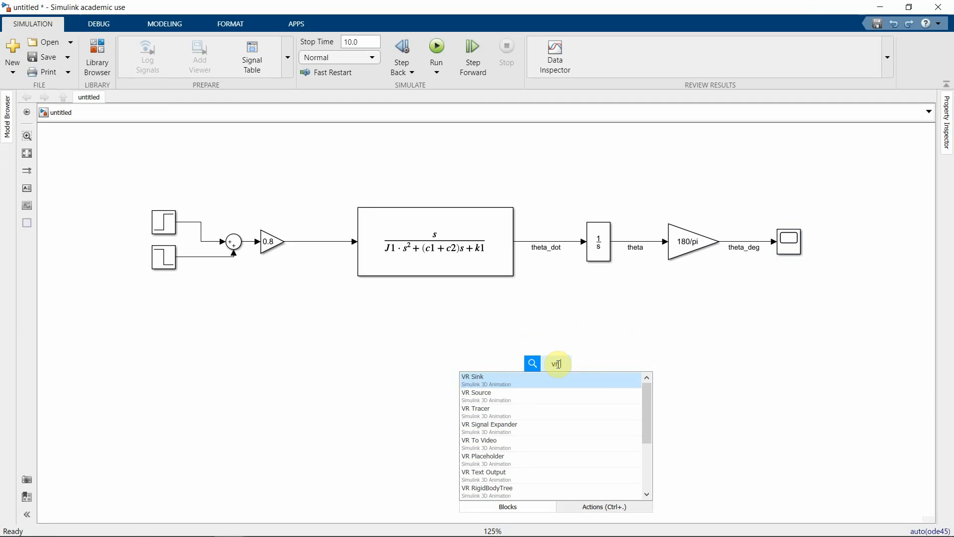
{"action": "key", "text": "Return"}
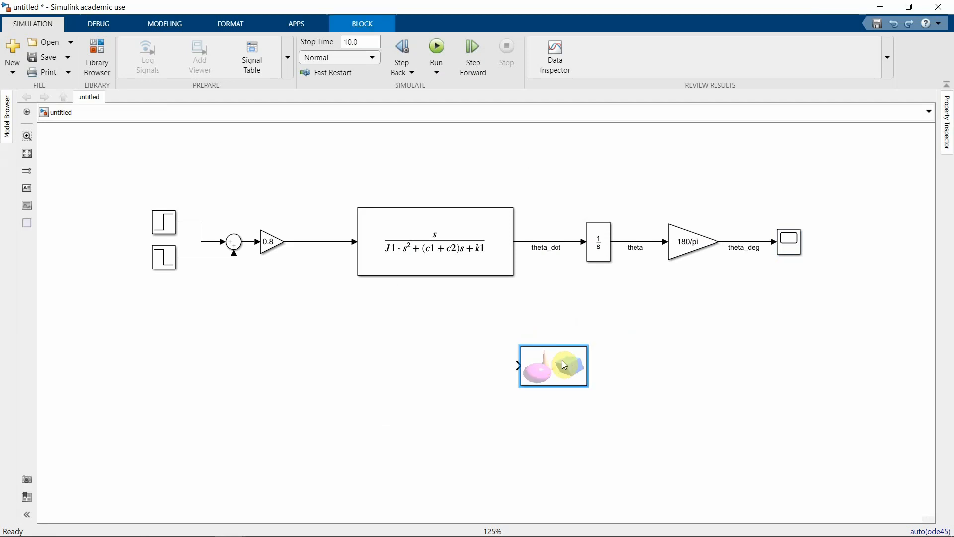
{"action": "left_click_drag", "start_coordinate": [549, 374], "coordinate": [704, 333]}
{"action": "left_click", "coordinate": [702, 329]}
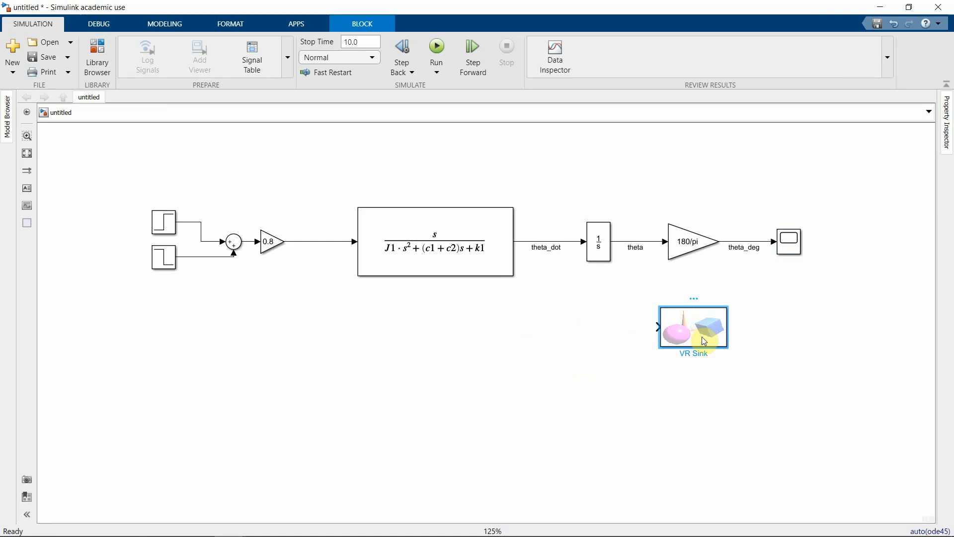
- Load test.wrl from the desktop as the VR Sink block's source file and apply it
{"action": "double_click", "coordinate": [705, 341]}
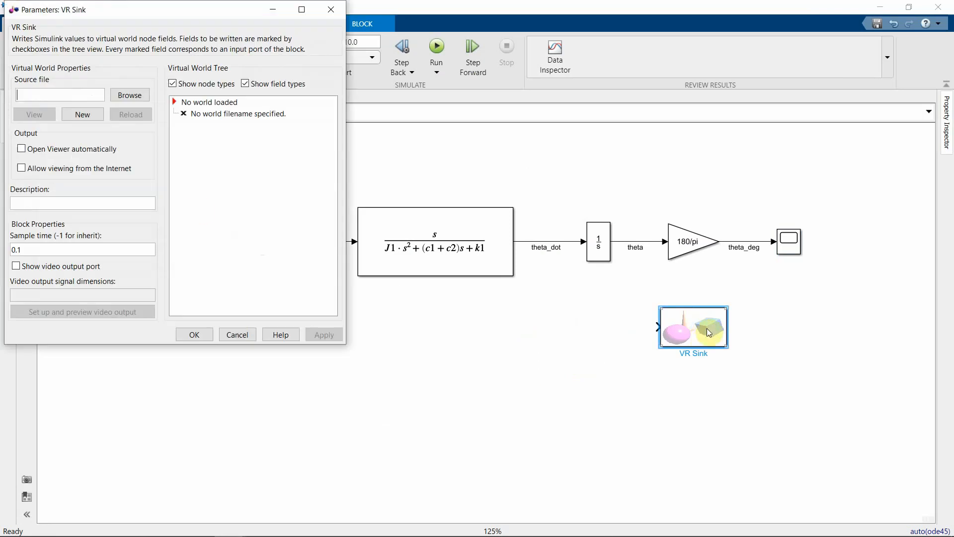
{"action": "left_click", "coordinate": [127, 95]}
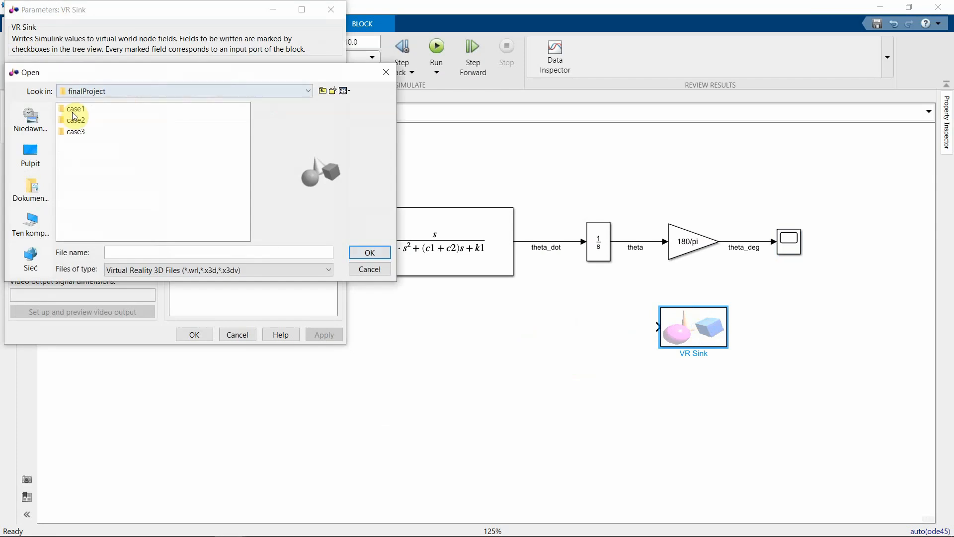
{"action": "left_click", "coordinate": [31, 157]}
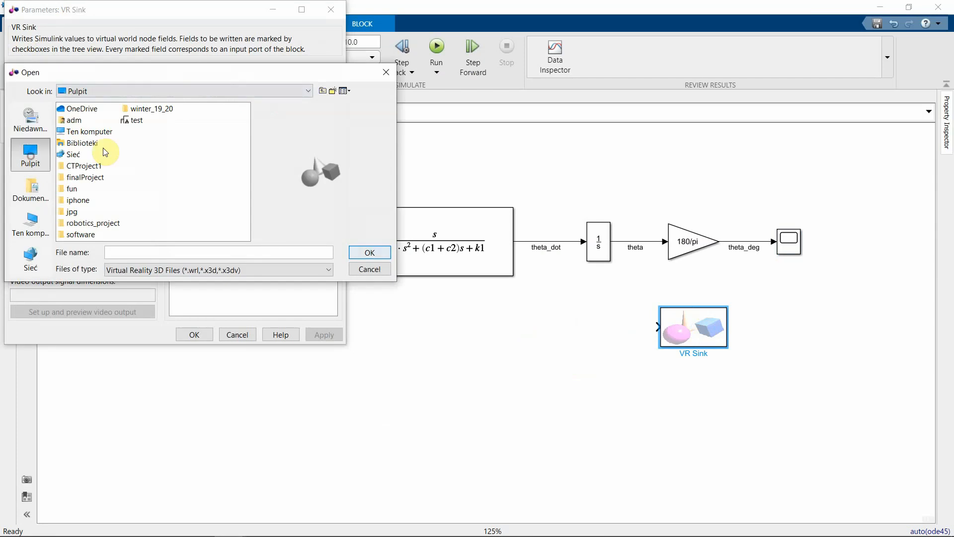
{"action": "left_click", "coordinate": [134, 125]}
{"action": "left_click", "coordinate": [363, 254]}
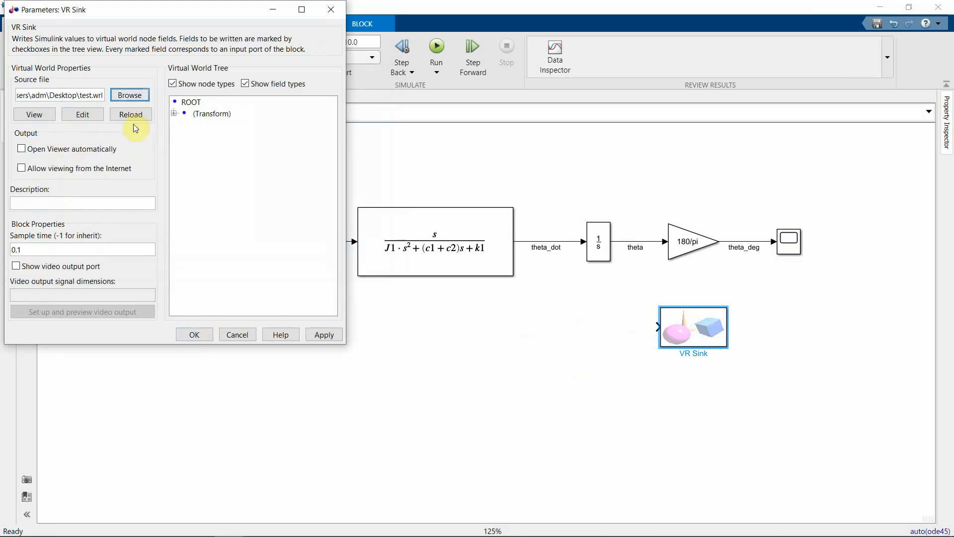
{"action": "left_click", "coordinate": [309, 338]}
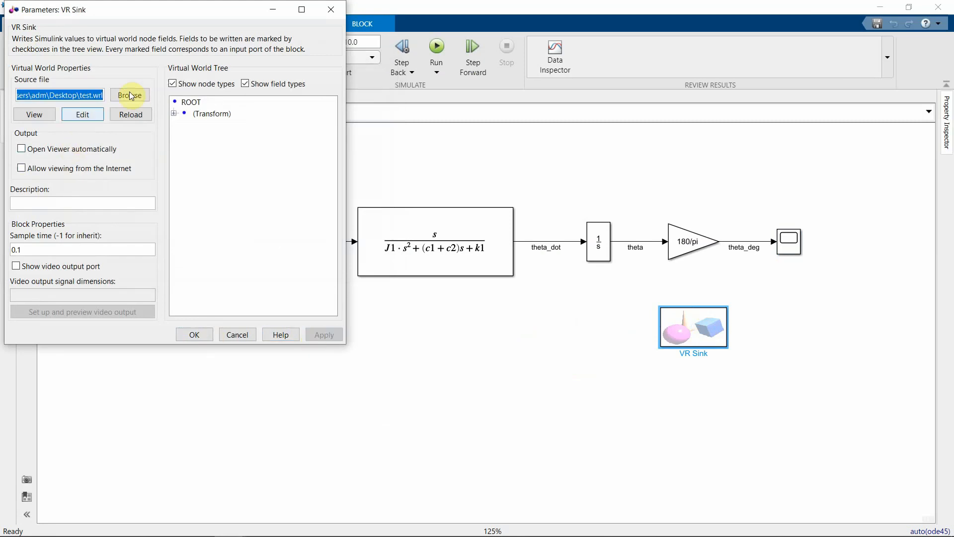
- Open test.wrl for editing in V-Realm Builder and rename its Transform node as Disk
{"action": "left_click", "coordinate": [78, 120]}
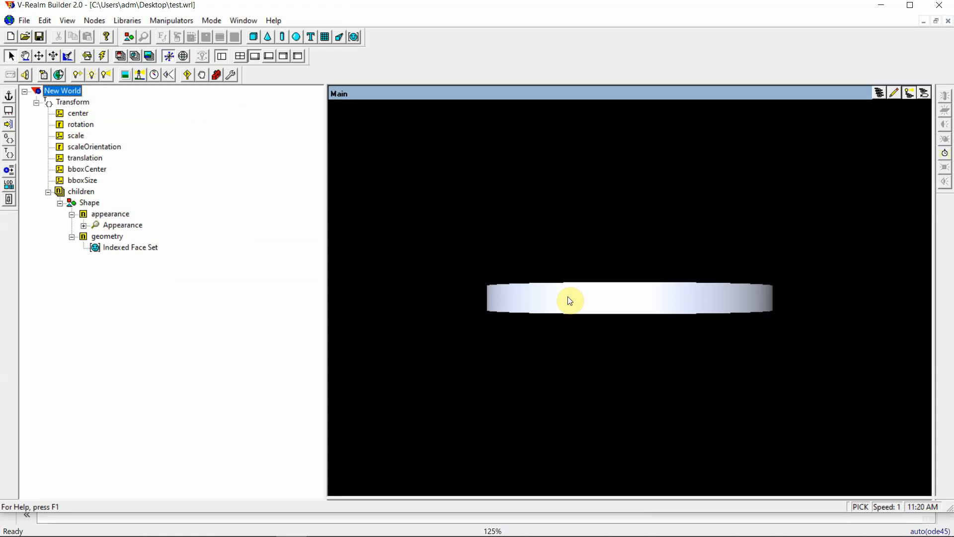
{"action": "left_click", "coordinate": [65, 101]}
{"action": "double_click", "coordinate": [65, 103]}
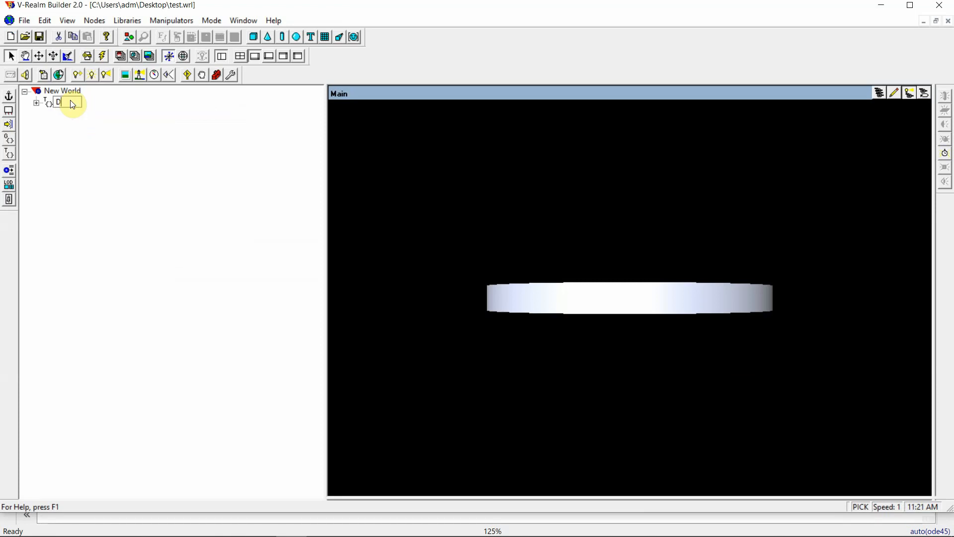
{"action": "type", "text": "Disk"}
{"action": "left_click", "coordinate": [168, 174]}
{"action": "left_click", "coordinate": [36, 103]}
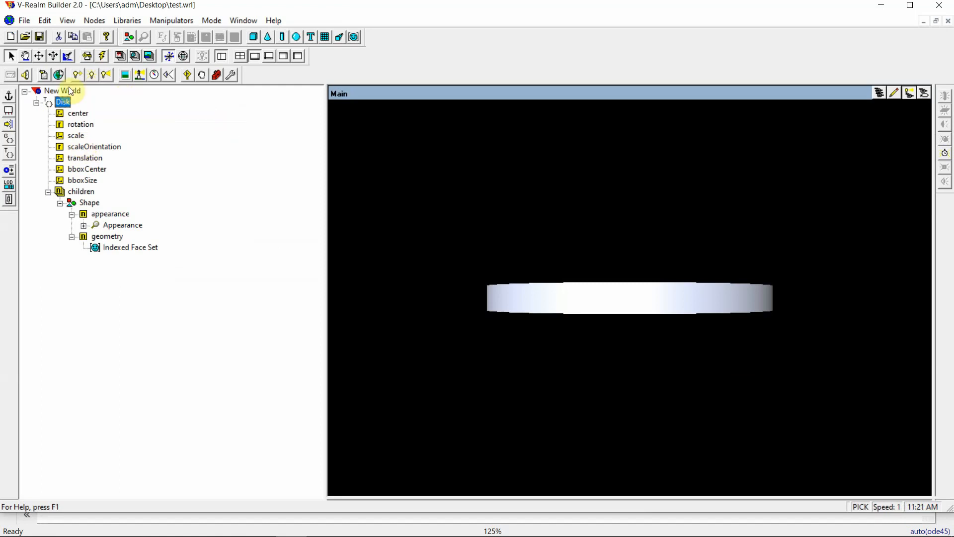
{"action": "left_click", "coordinate": [36, 103]}
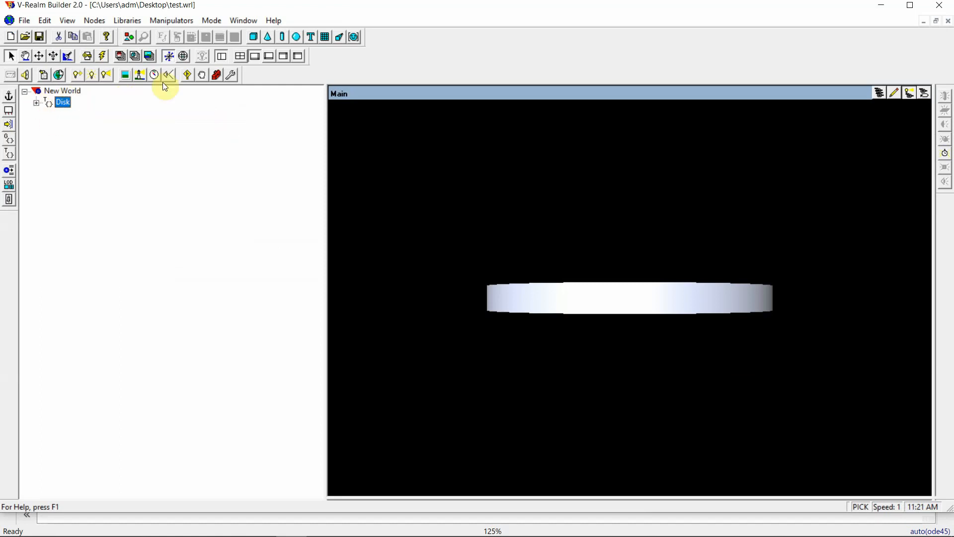
- Orient the world view to show the disk face-on and add a Viewpoint node under the New World root
{"action": "left_click", "coordinate": [52, 91]}
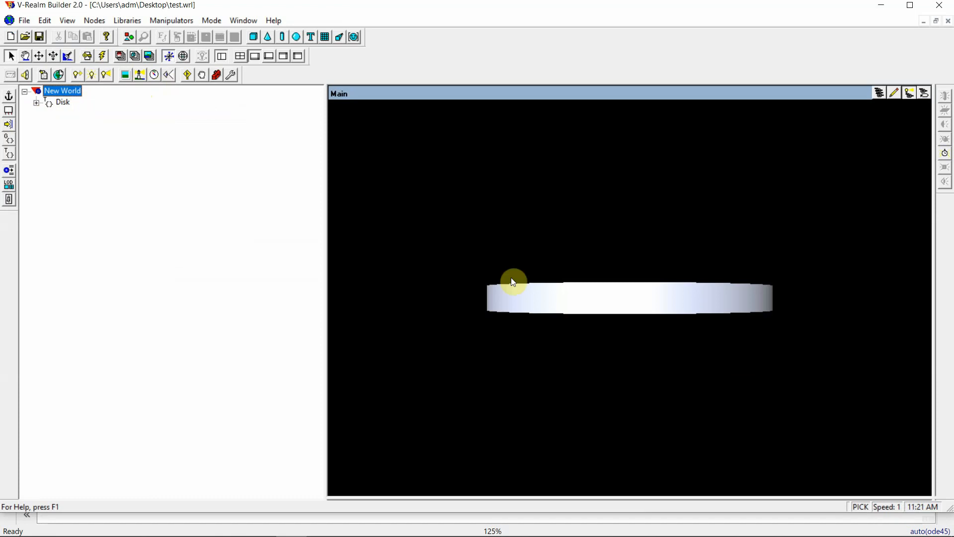
{"action": "right_click", "coordinate": [475, 229]}
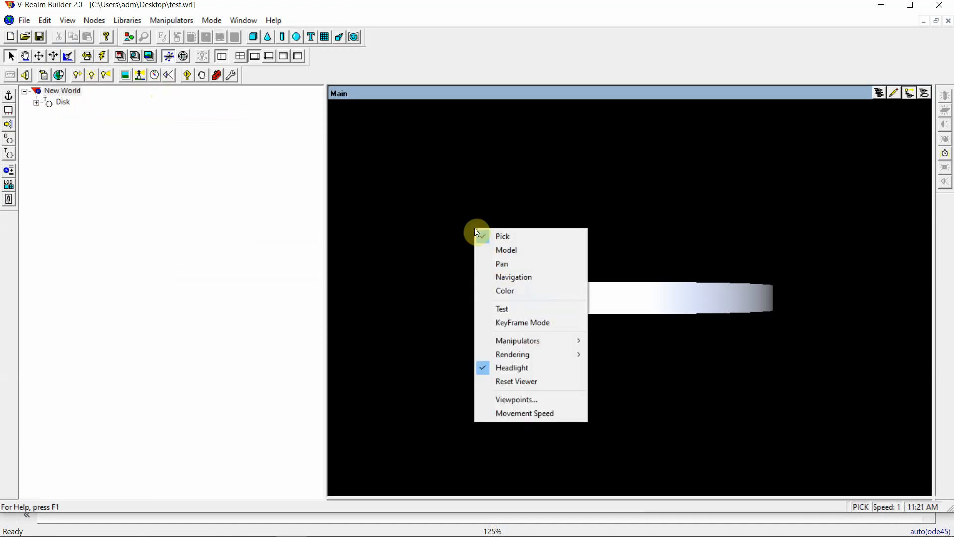
{"action": "left_click", "coordinate": [497, 262]}
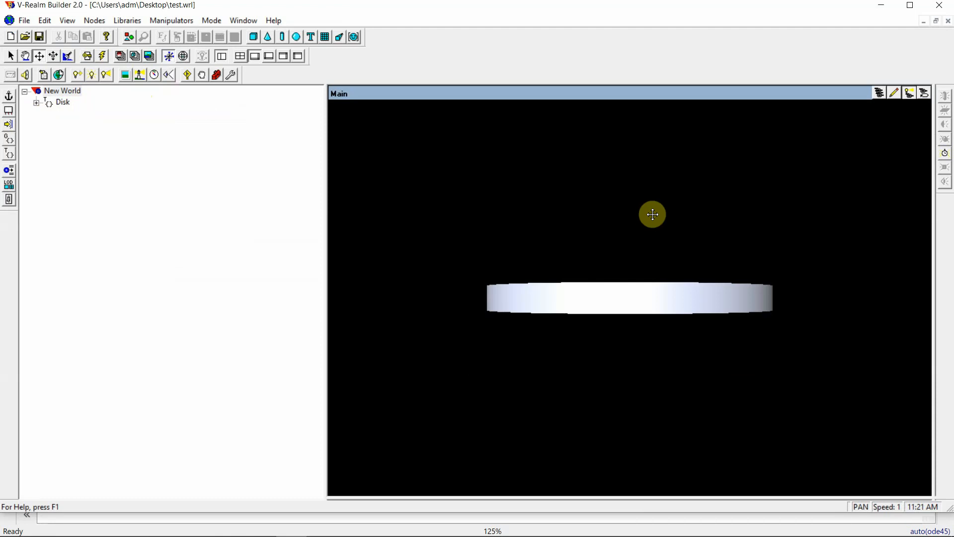
{"action": "left_click_drag", "start_coordinate": [650, 216], "coordinate": [613, 262]}
{"action": "right_click", "coordinate": [484, 218]}
{"action": "left_click", "coordinate": [495, 239]}
{"action": "mouse_move", "coordinate": [667, 164]}
{"action": "left_mouse_down"}
{"action": "mouse_move", "coordinate": [655, 268]}
{"action": "mouse_move", "coordinate": [514, 189]}
{"action": "mouse_move", "coordinate": [505, 219]}
{"action": "mouse_move", "coordinate": [595, 176]}
{"action": "mouse_move", "coordinate": [706, 179]}
{"action": "mouse_move", "coordinate": [607, 141]}
{"action": "mouse_move", "coordinate": [604, 158]}
{"action": "mouse_move", "coordinate": [603, 138]}
{"action": "mouse_move", "coordinate": [792, 185]}
{"action": "left_mouse_up"}
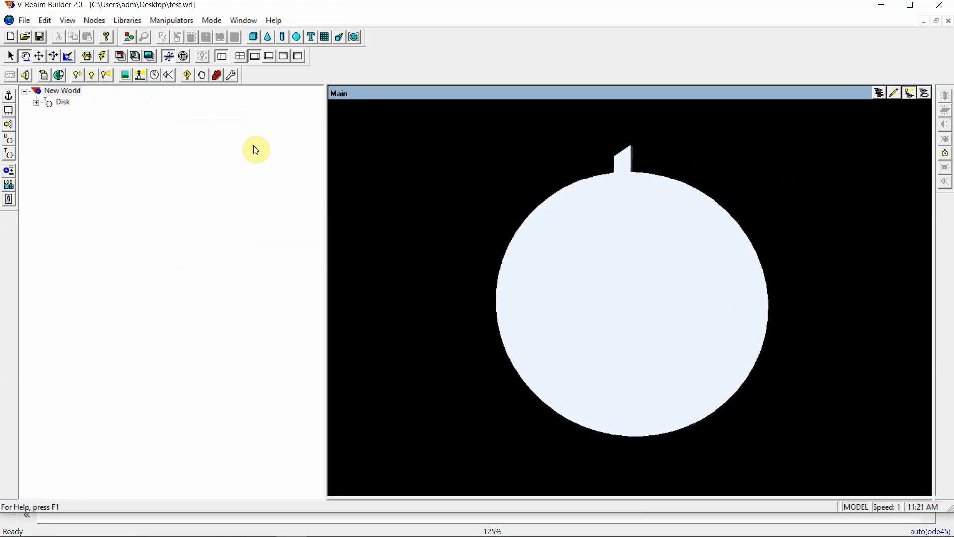
{"action": "left_click", "coordinate": [169, 75]}
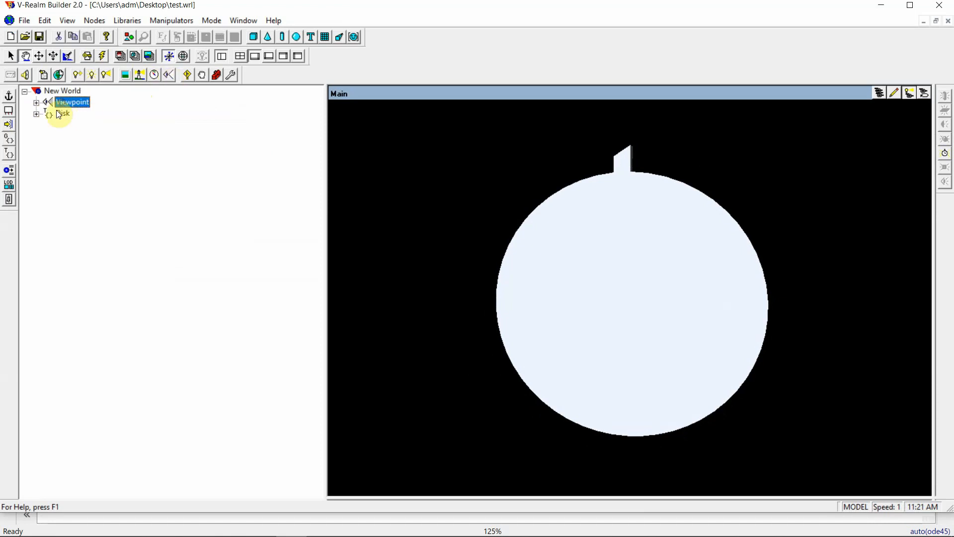
- Rename the Viewpoint node as top_view and save the world file
{"action": "left_click", "coordinate": [36, 103]}
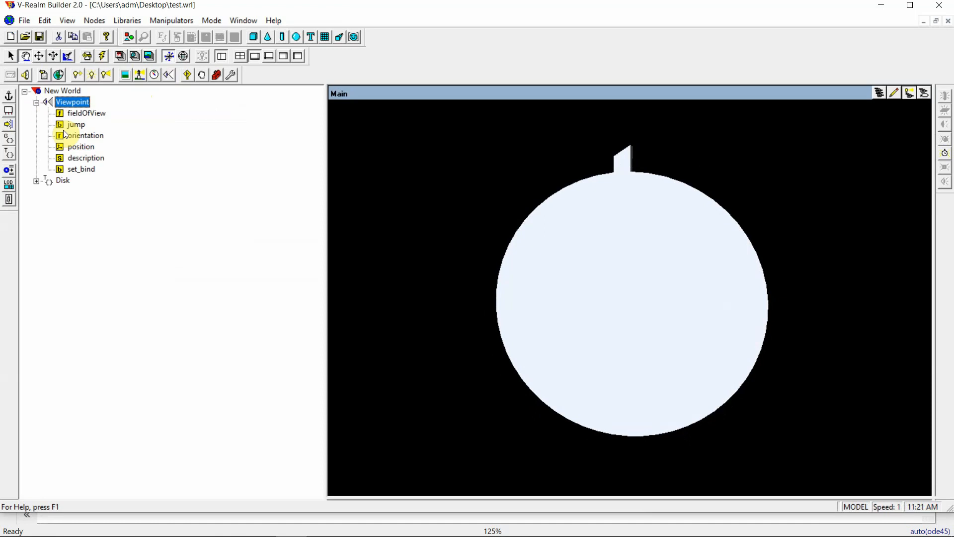
{"action": "left_click", "coordinate": [70, 102]}
{"action": "left_click", "coordinate": [38, 37]}
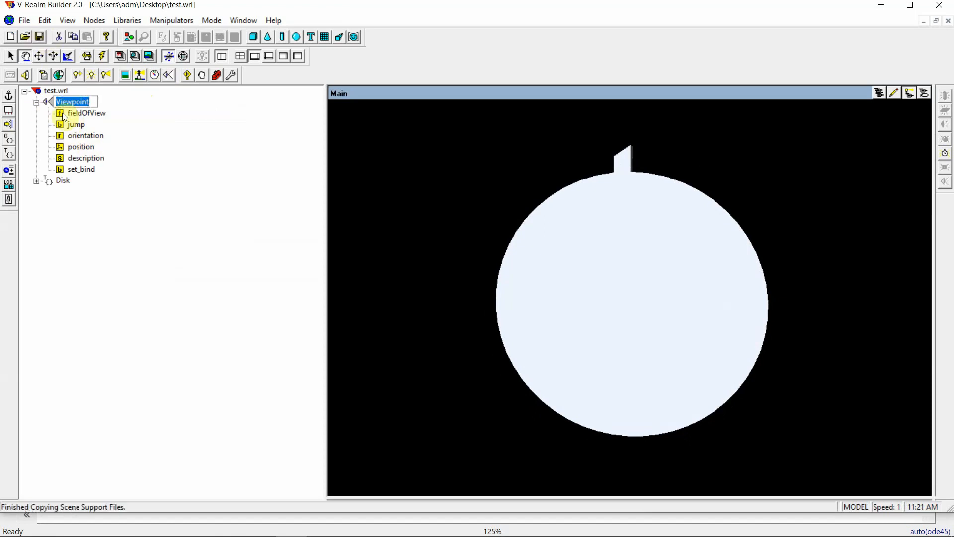
{"action": "type", "text": "top_view"}
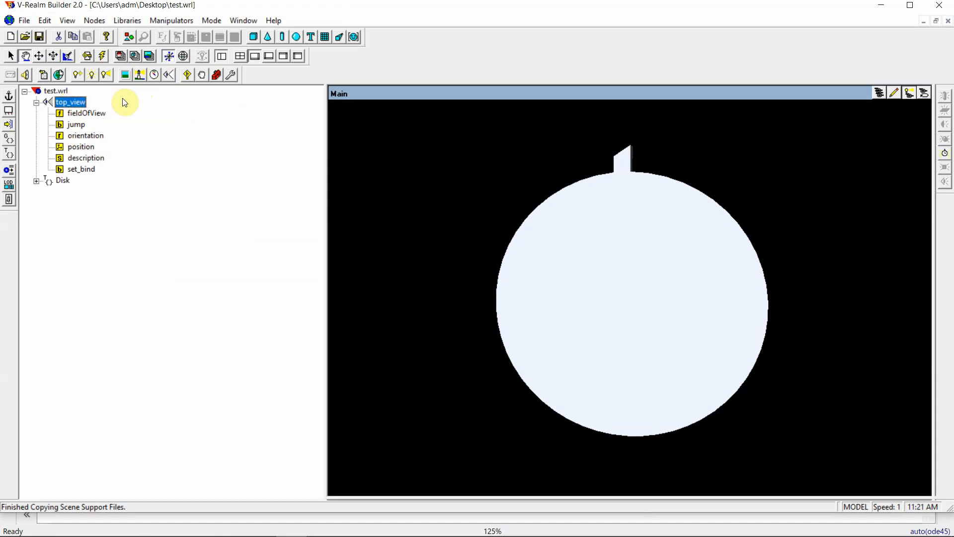
- Add a Background node to the world
{"action": "left_click", "coordinate": [36, 103]}
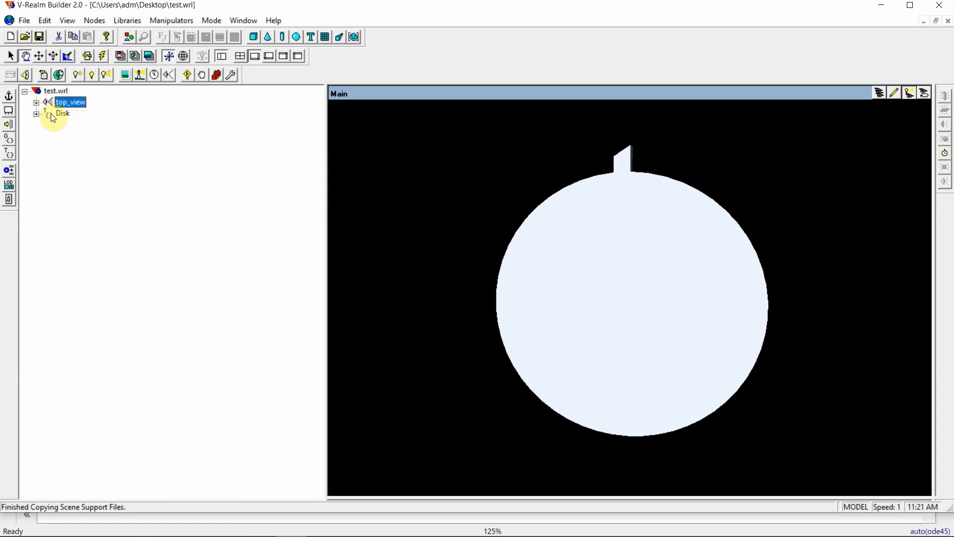
{"action": "left_click", "coordinate": [52, 115]}
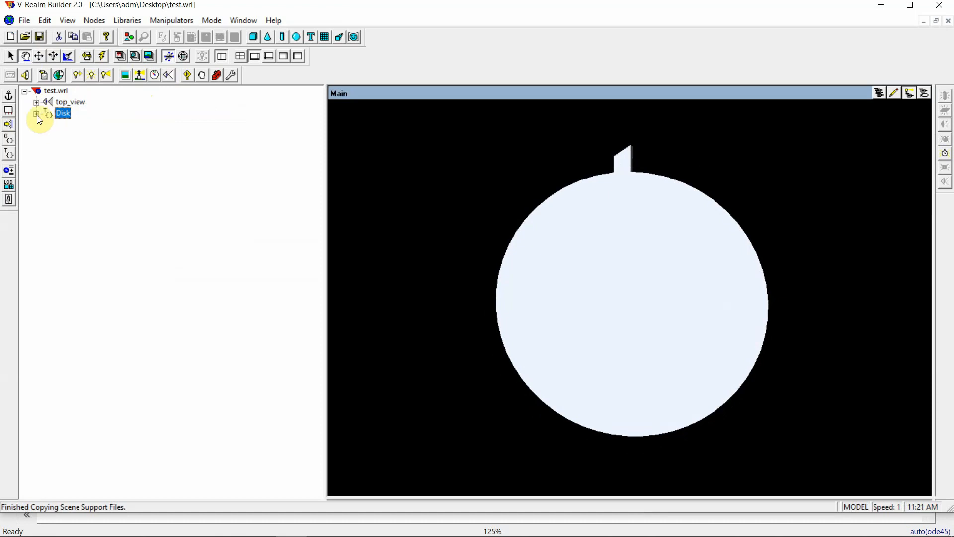
{"action": "left_click", "coordinate": [124, 75]}
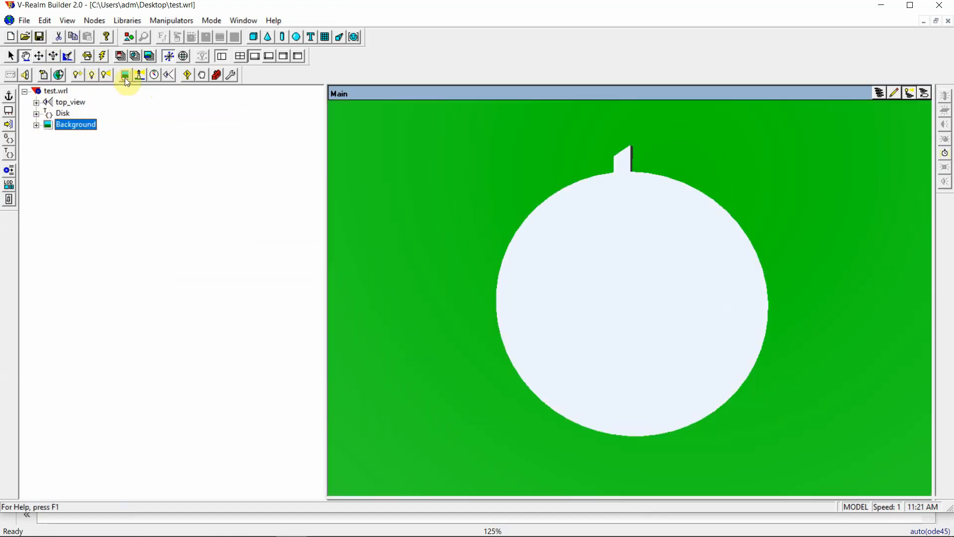
- Apply the Checker texture from the General Purpose texture library to the Disk's Appearance node
{"action": "left_click", "coordinate": [52, 113]}
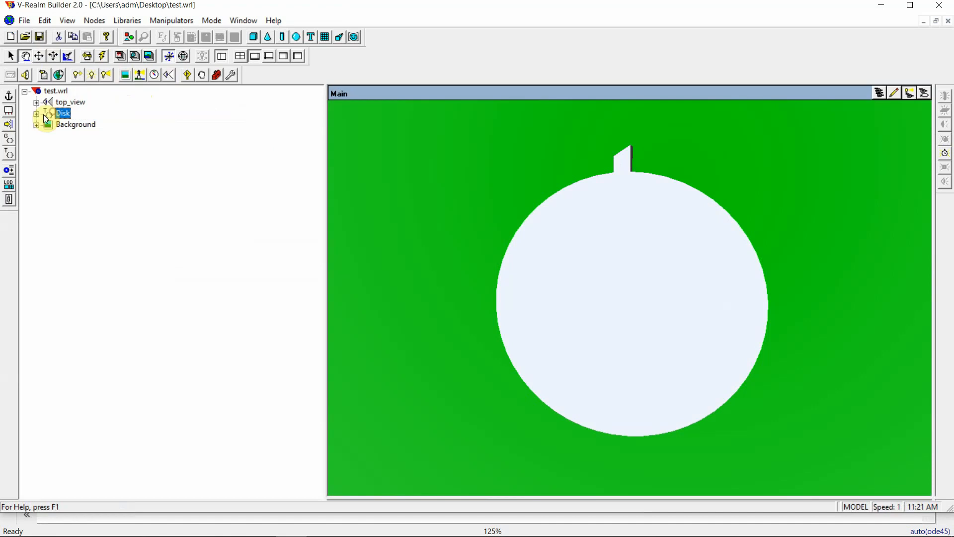
{"action": "left_click", "coordinate": [36, 114]}
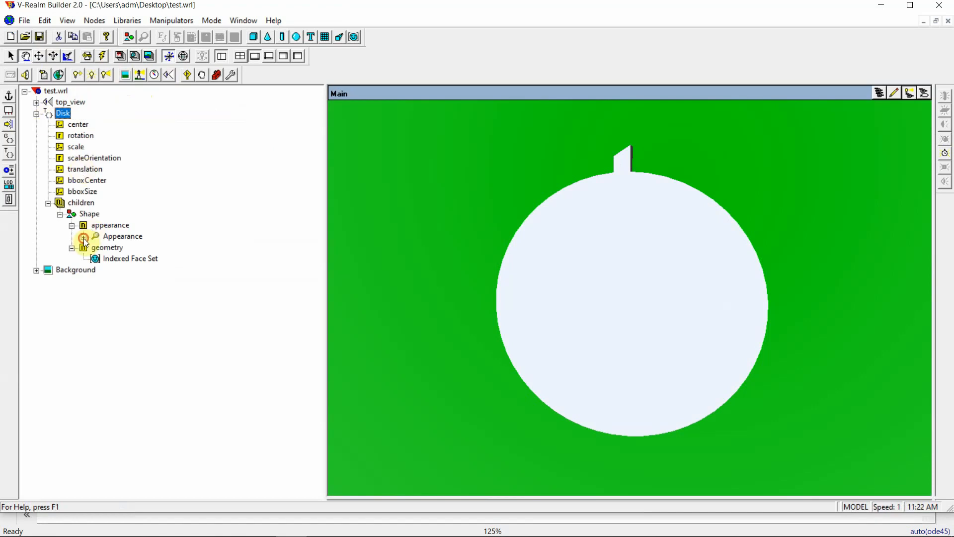
{"action": "double_click", "coordinate": [119, 237]}
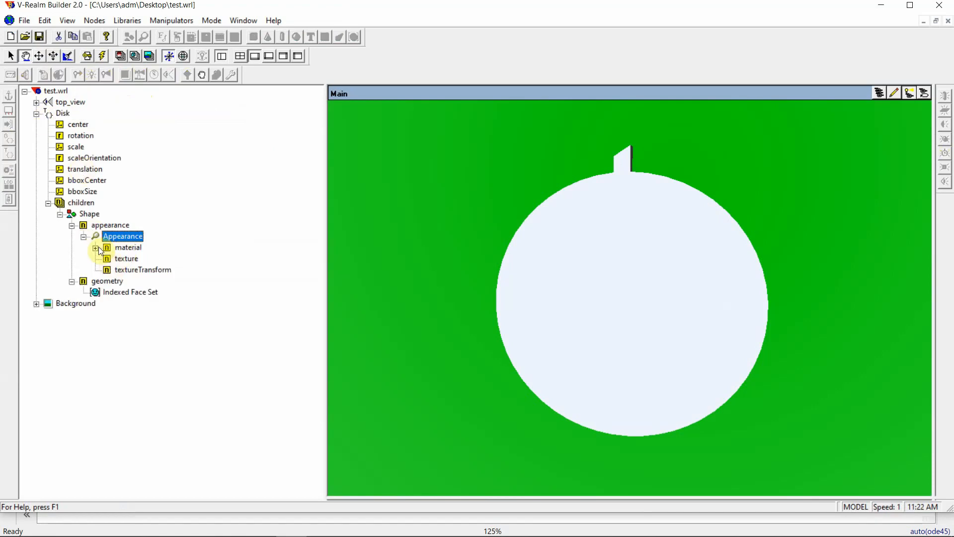
{"action": "left_click", "coordinate": [114, 261]}
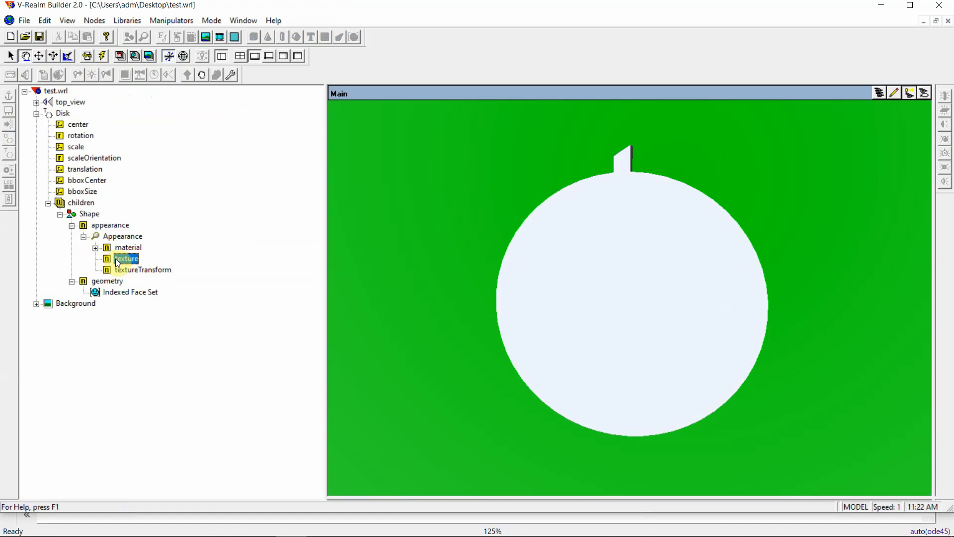
{"action": "left_click", "coordinate": [126, 21]}
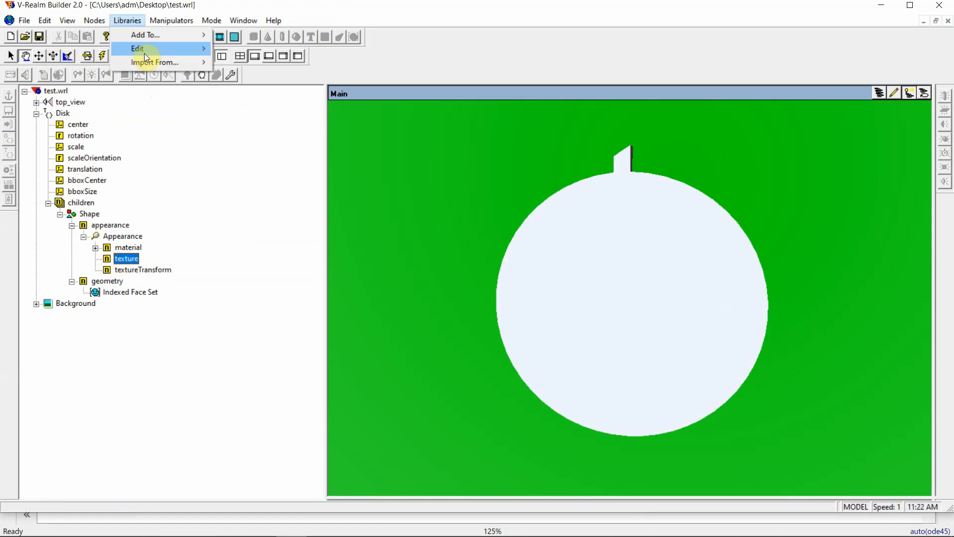
{"action": "mouse_move", "coordinate": [149, 61]}
{"action": "left_click", "coordinate": [250, 90]}
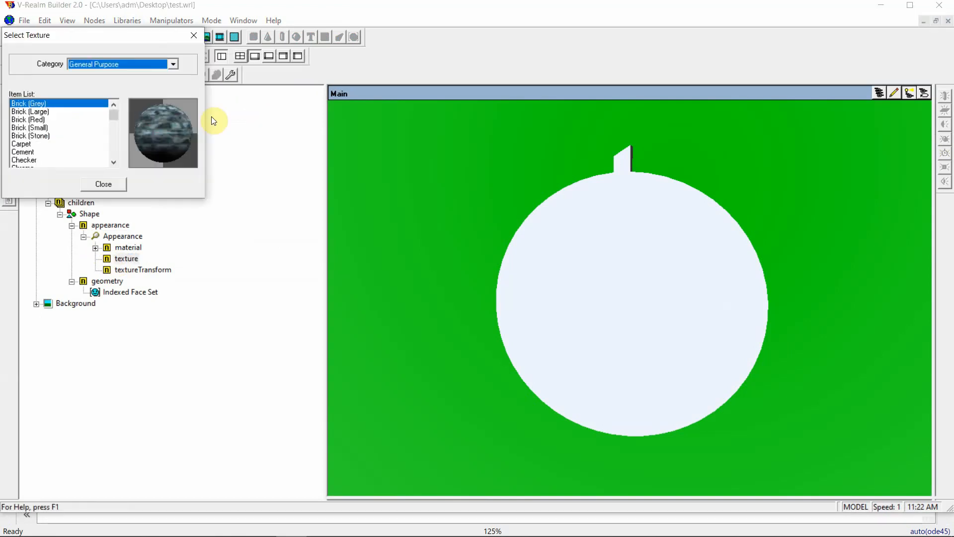
{"action": "left_click", "coordinate": [26, 159]}
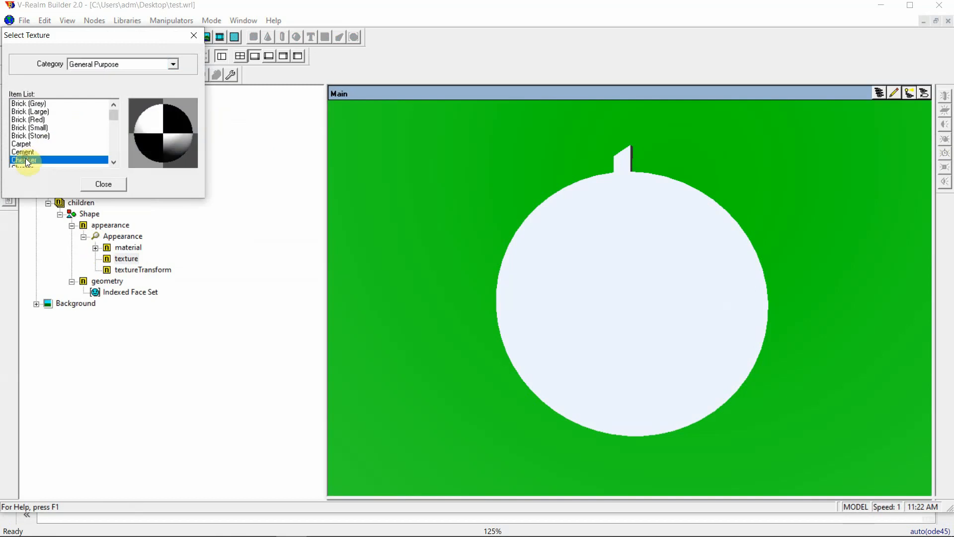
{"action": "left_click_drag", "start_coordinate": [69, 192], "coordinate": [119, 258]}
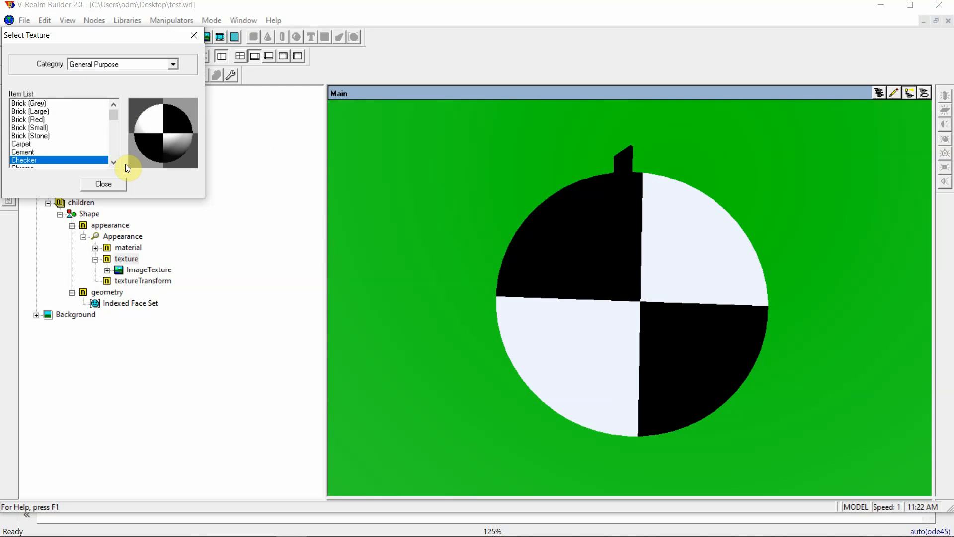
{"action": "left_click", "coordinate": [97, 188]}
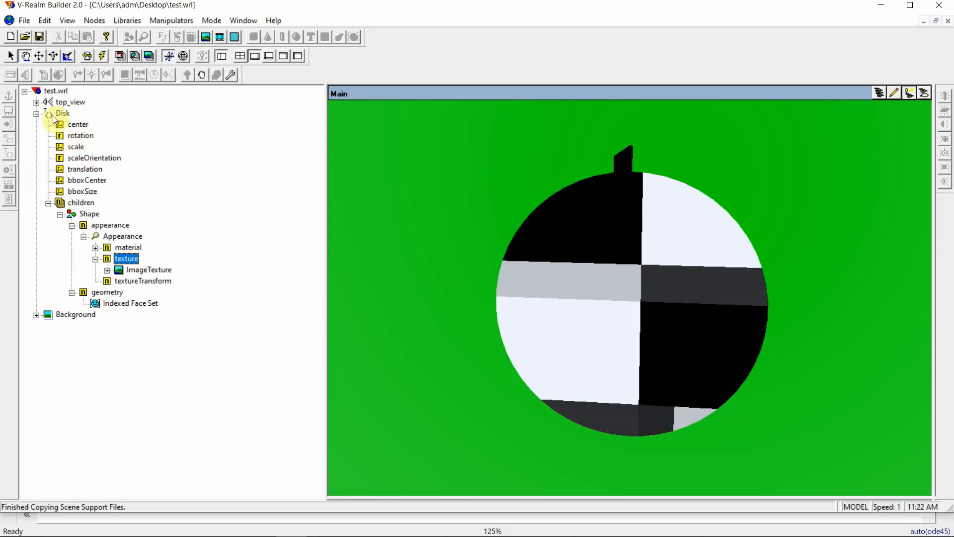
- Try setting the Disk's rotation axis to Y, with the Z axis value at 0 and the Y axis value at 1
{"action": "double_click", "coordinate": [78, 138]}
{"action": "left_click_drag", "start_coordinate": [497, 208], "coordinate": [395, 200]}
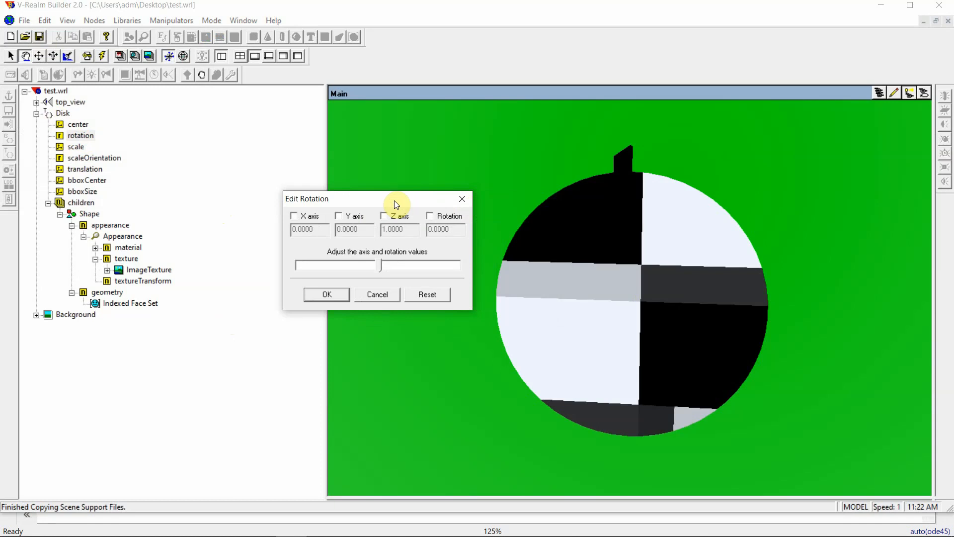
{"action": "left_click", "coordinate": [383, 216]}
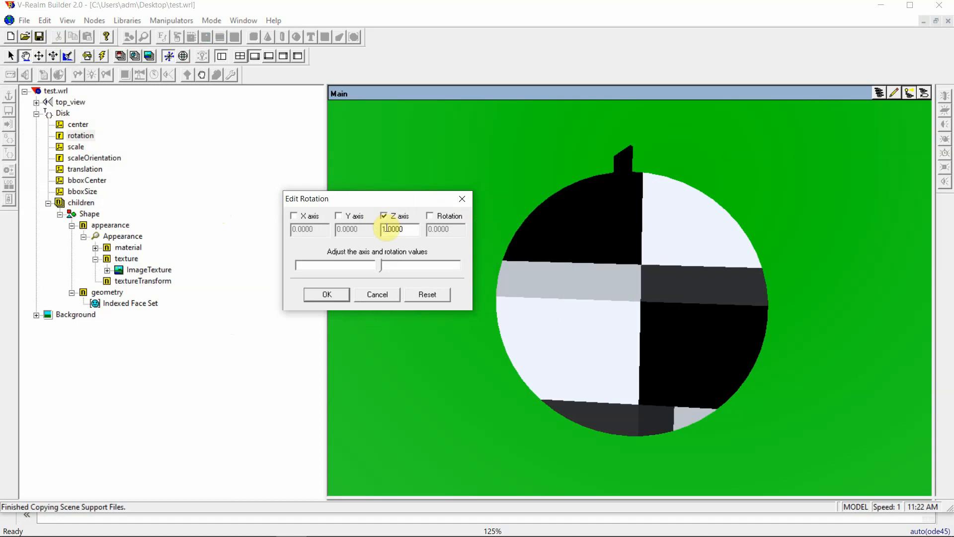
{"action": "key", "text": "BackSpace"}
{"action": "type", "text": "0"}
{"action": "left_click", "coordinate": [386, 215]}
{"action": "left_click", "coordinate": [339, 215]}
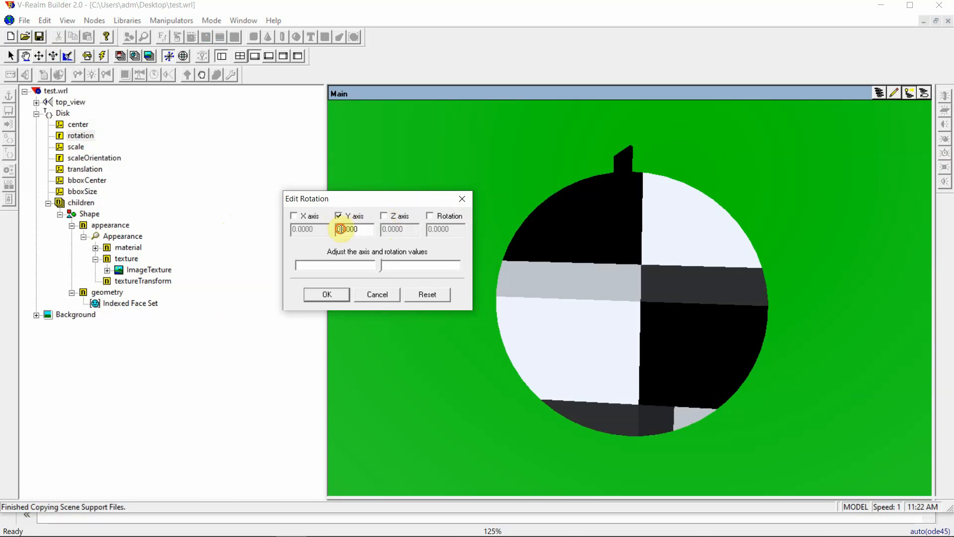
{"action": "left_click", "coordinate": [340, 229]}
{"action": "left_click", "coordinate": [338, 216]}
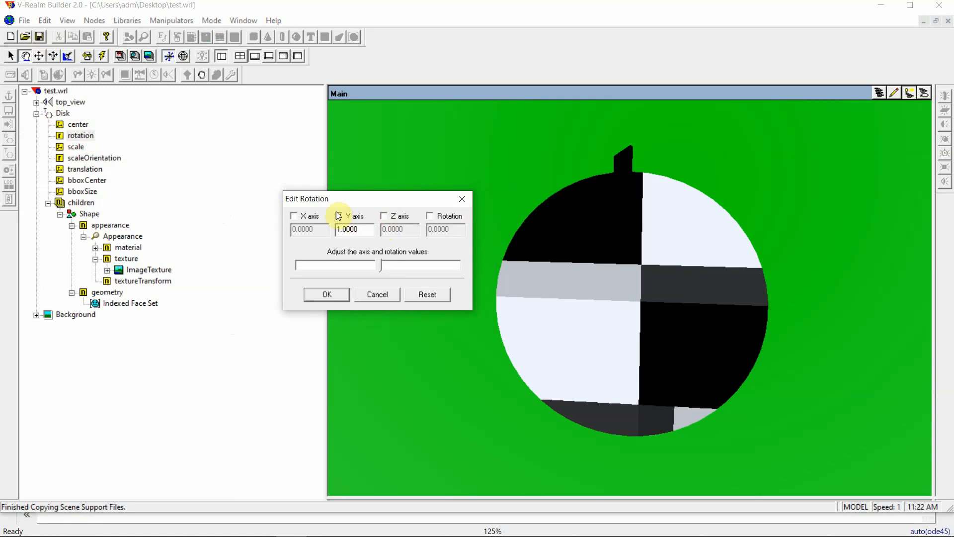
- Test the Disk's rotation about the Y axis by increasing the rotation value to 46.8, and cancel the rotation edit
{"action": "left_click", "coordinate": [429, 219]}
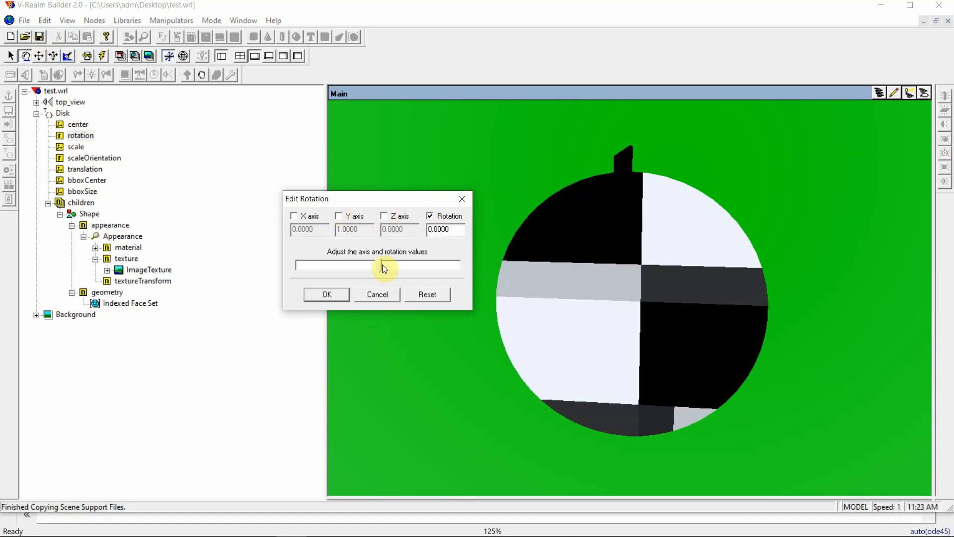
{"action": "mouse_move", "coordinate": [378, 264]}
{"action": "left_mouse_down"}
{"action": "mouse_move", "coordinate": [391, 264]}
{"action": "mouse_move", "coordinate": [355, 267]}
{"action": "mouse_move", "coordinate": [384, 265]}
{"action": "left_mouse_up"}
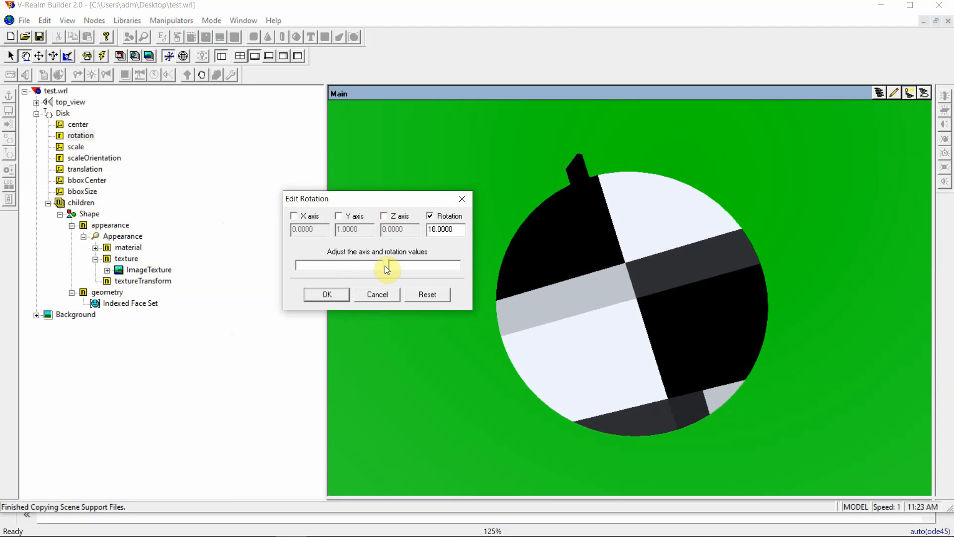
{"action": "left_click_drag", "start_coordinate": [385, 266], "coordinate": [395, 267]}
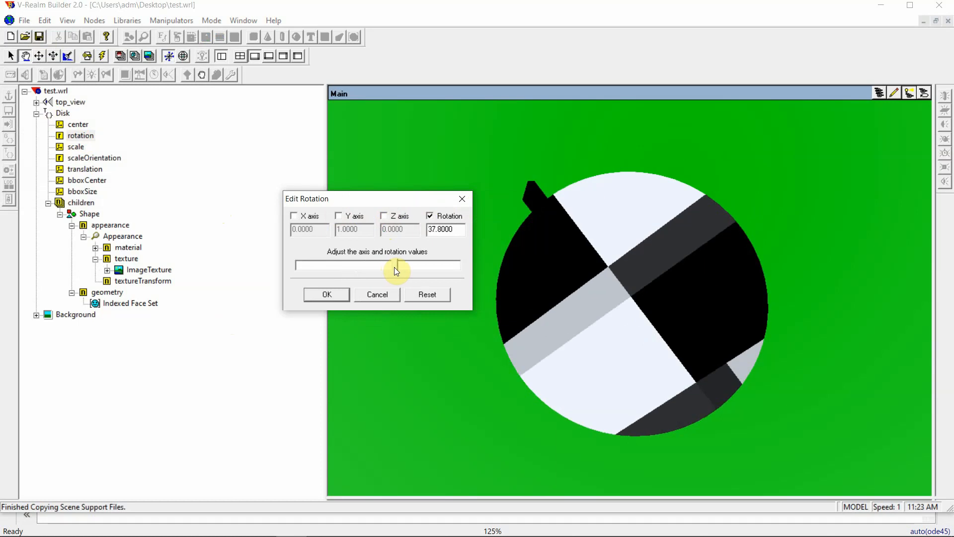
{"action": "left_click_drag", "start_coordinate": [396, 271], "coordinate": [400, 271]}
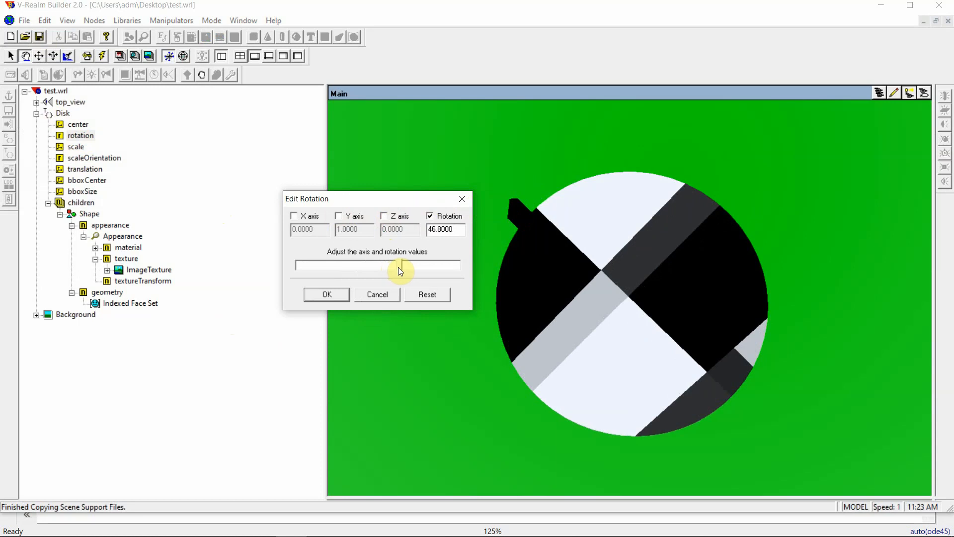
{"action": "left_click", "coordinate": [380, 300]}
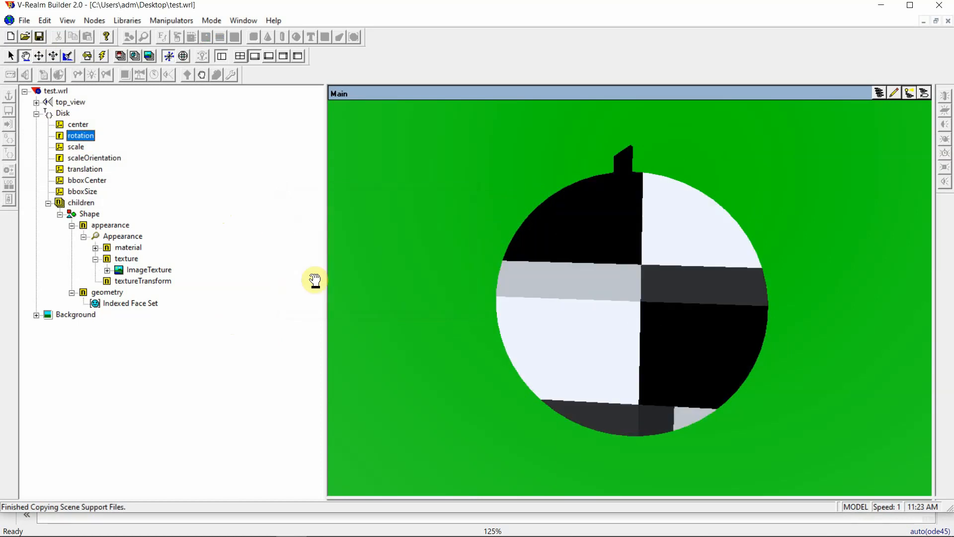
- Close V-Realm Builder and return to the VR Sink block's parameters
{"action": "left_click", "coordinate": [276, 232]}
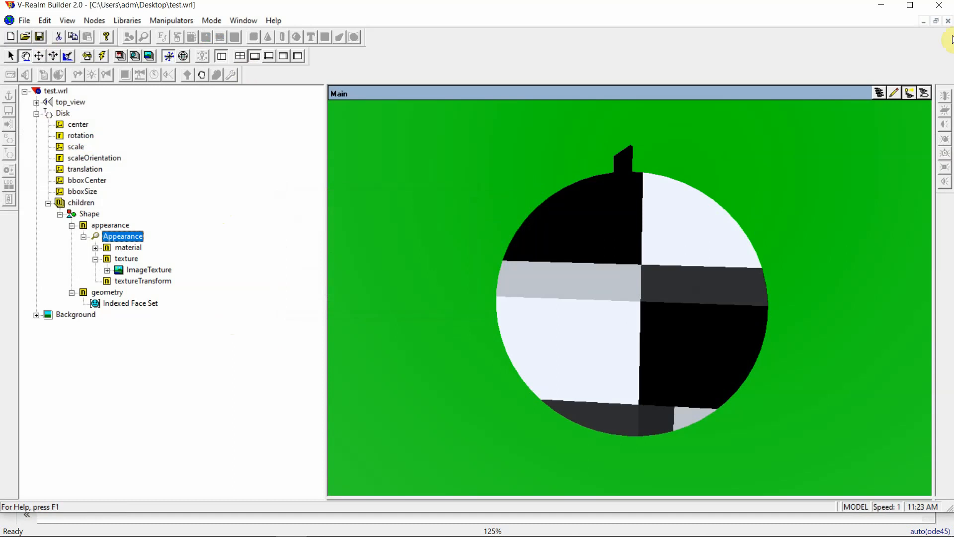
{"action": "left_click", "coordinate": [945, 7]}
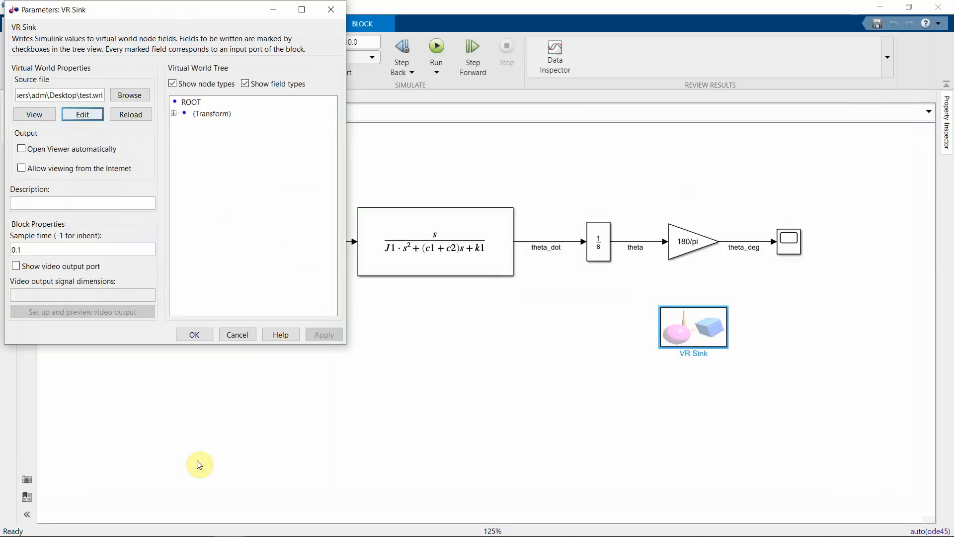
- Close the VR Sink parameters and reopen them through the block's virtual world viewer
{"action": "left_click", "coordinate": [243, 333]}
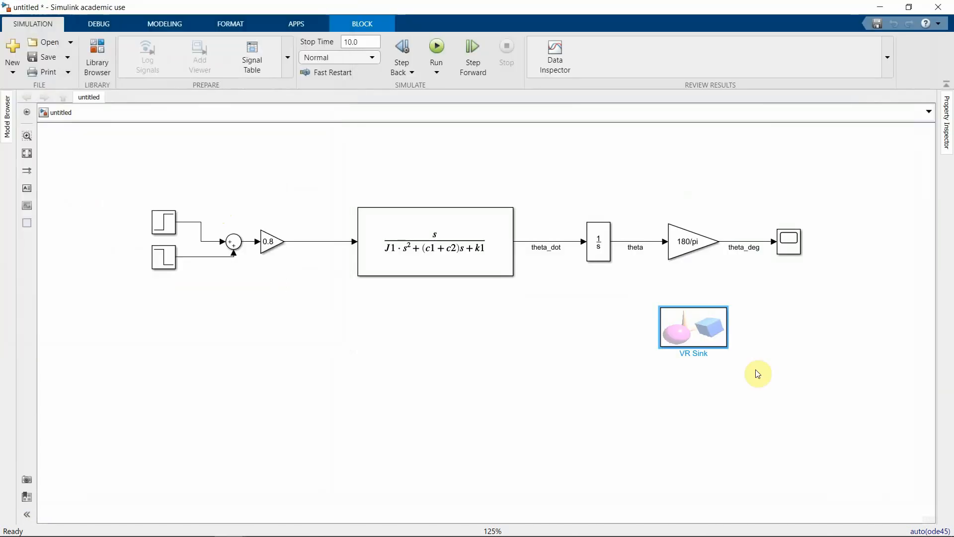
{"action": "double_click", "coordinate": [694, 328]}
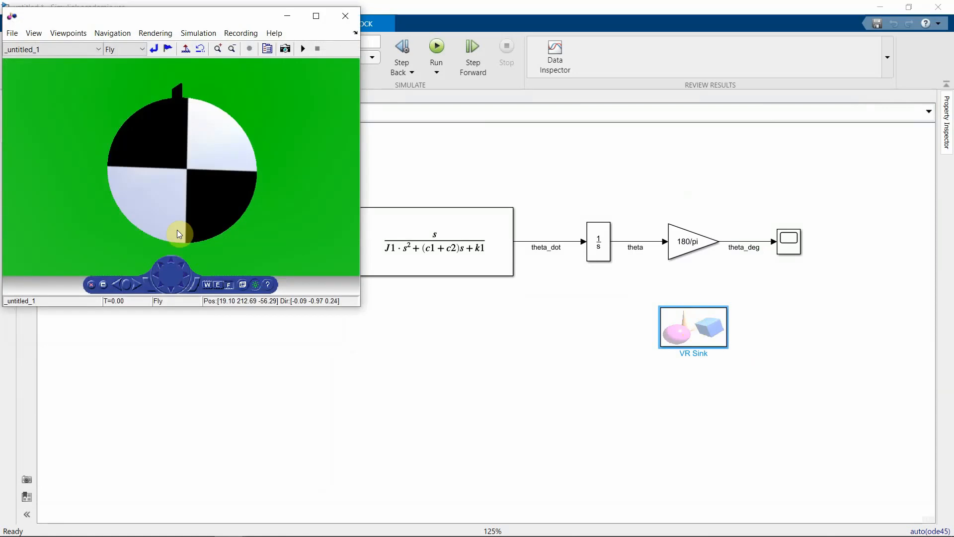
{"action": "left_click", "coordinate": [302, 49]}
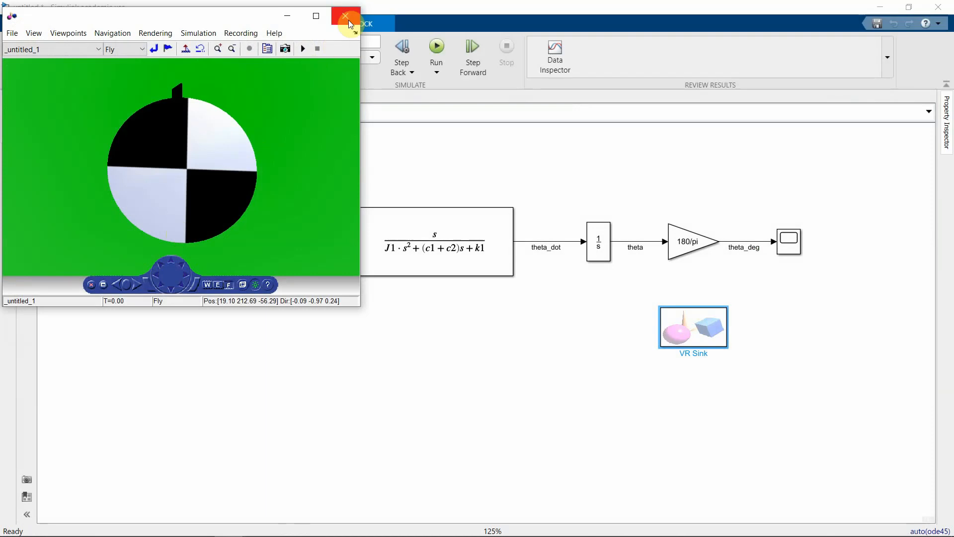
{"action": "left_click", "coordinate": [195, 36]}
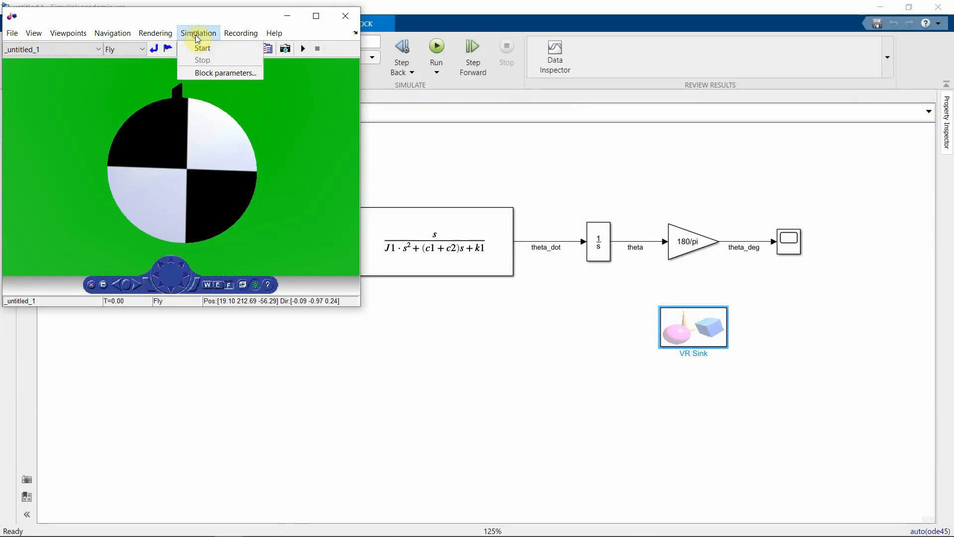
{"action": "left_click", "coordinate": [212, 75]}
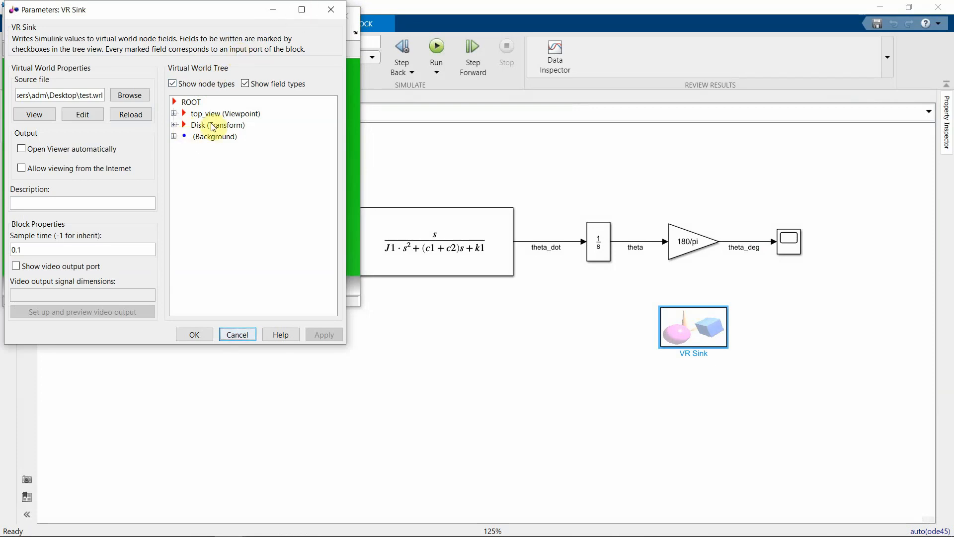
- Expand the Disk transform in the virtual world tree and mark its rotation (SFRotation) field as a block input
{"action": "left_click", "coordinate": [196, 125]}
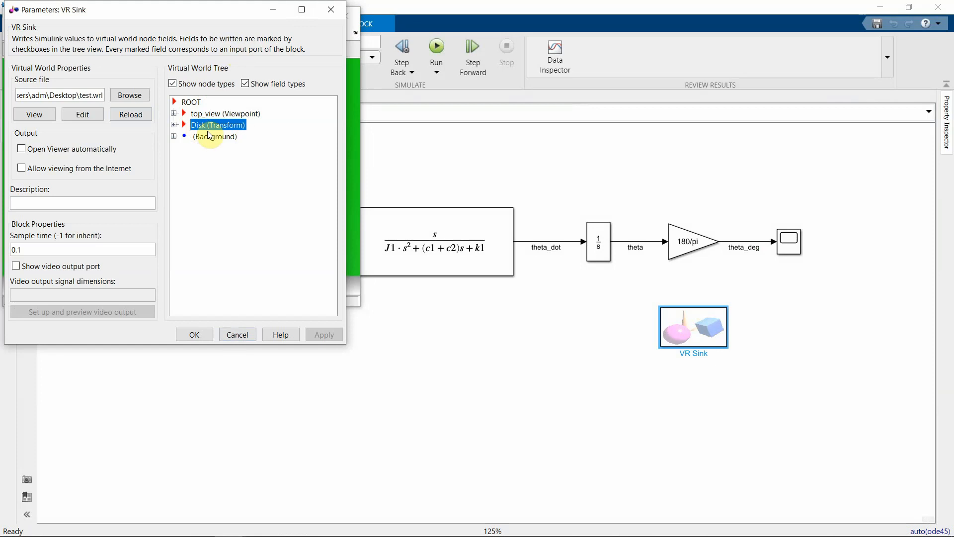
{"action": "left_click", "coordinate": [174, 126]}
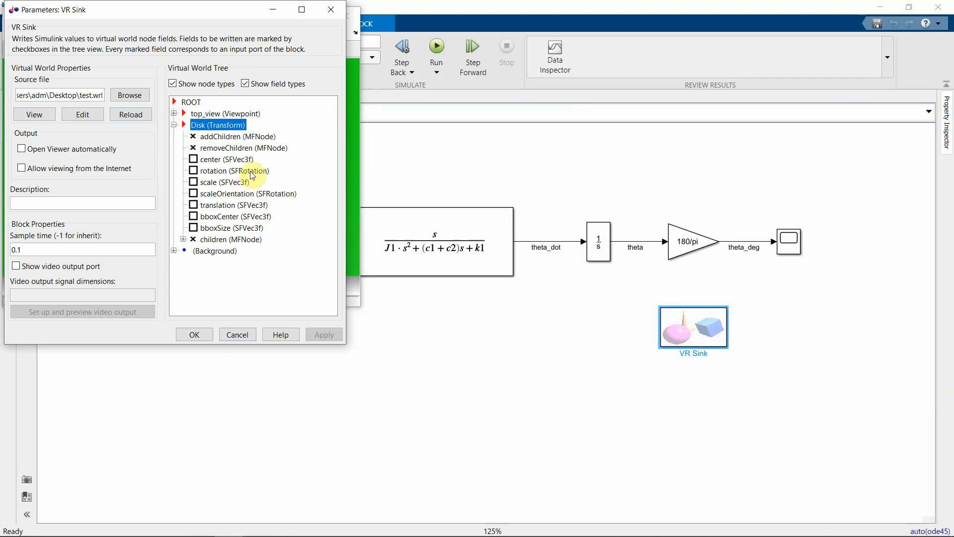
{"action": "left_click", "coordinate": [194, 171]}
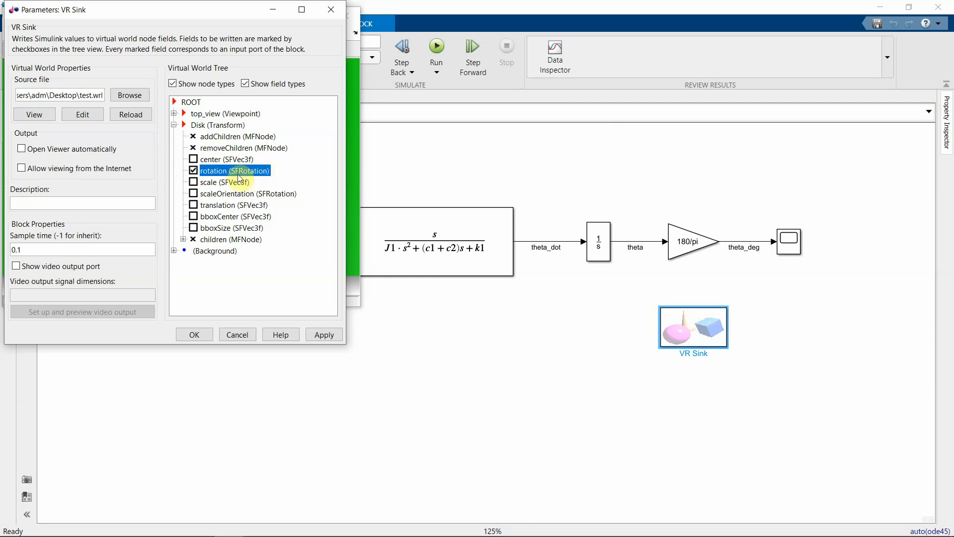
- Switch to Chrome, return to the first page of the Virtual Reality Toolbox User's Guide and start a text search
{"action": "mouse_move", "coordinate": [194, 534]}
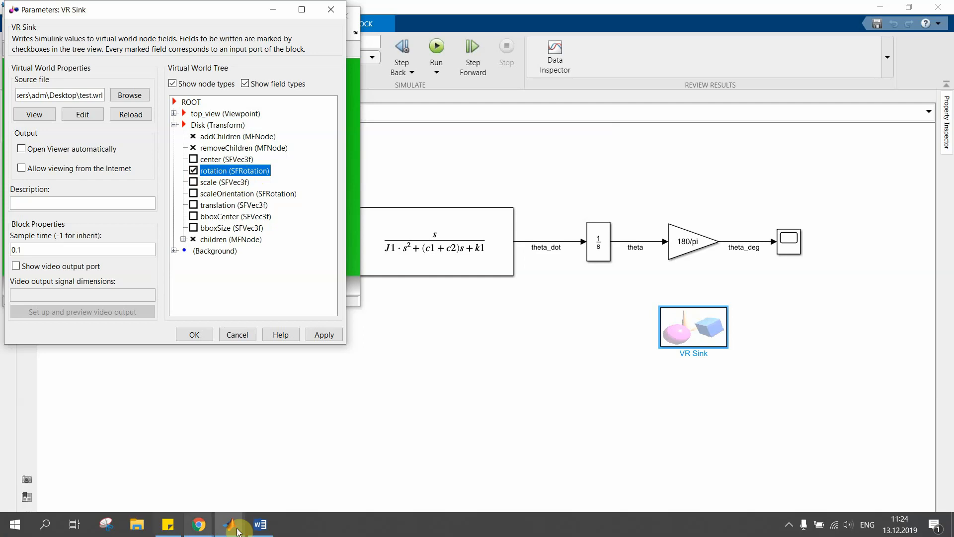
{"action": "left_click", "coordinate": [159, 497]}
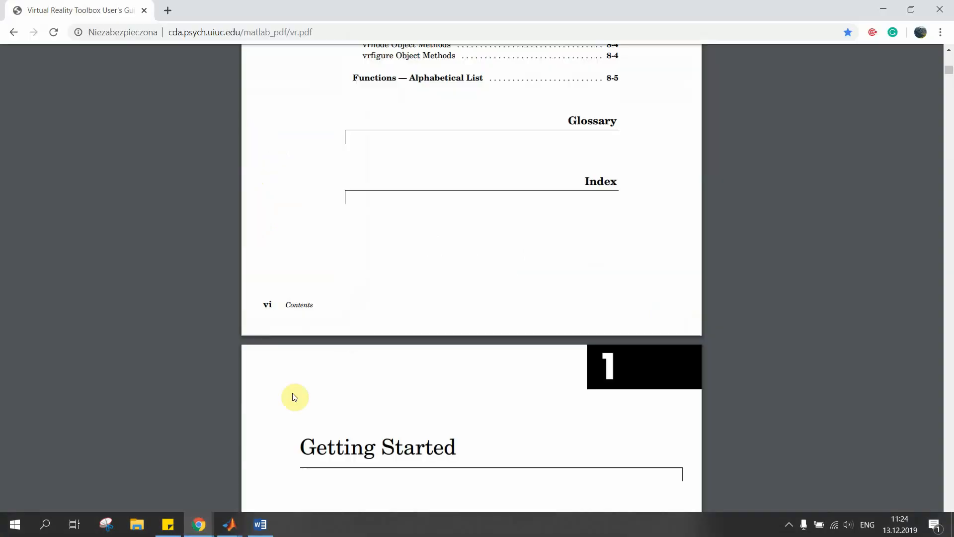
{"action": "scroll", "coordinate": [460, 225], "scroll_direction": "up", "scroll_amount": 20}
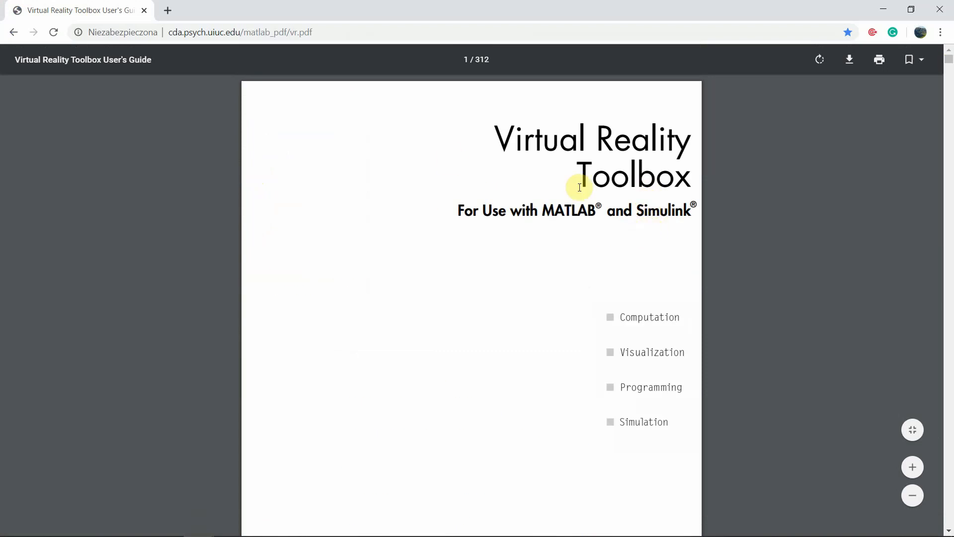
{"action": "key", "text": "ctrl+f"}
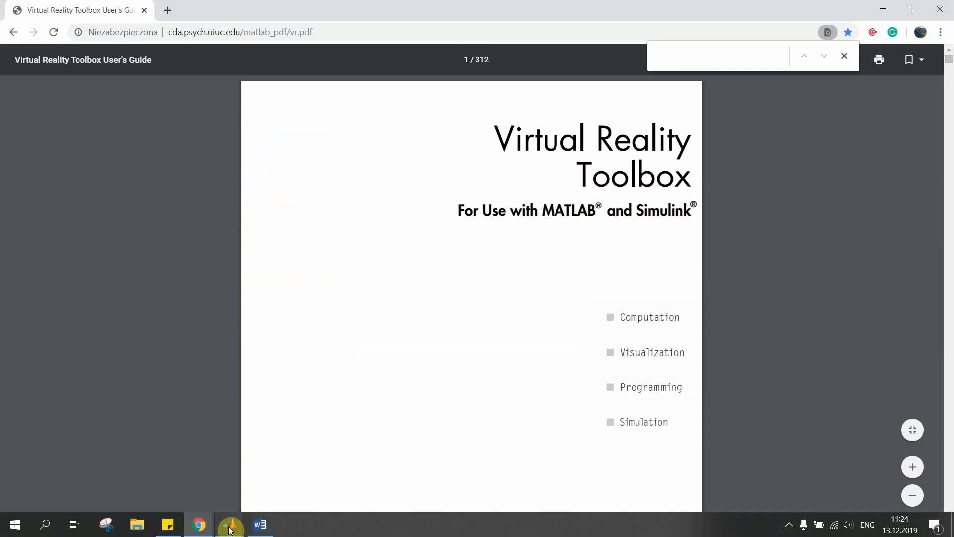
- Check the rotation field's type in the VR Sink parameters and search the guide for "SFRotation"
{"action": "mouse_move", "coordinate": [230, 529]}
{"action": "left_click", "coordinate": [401, 476]}
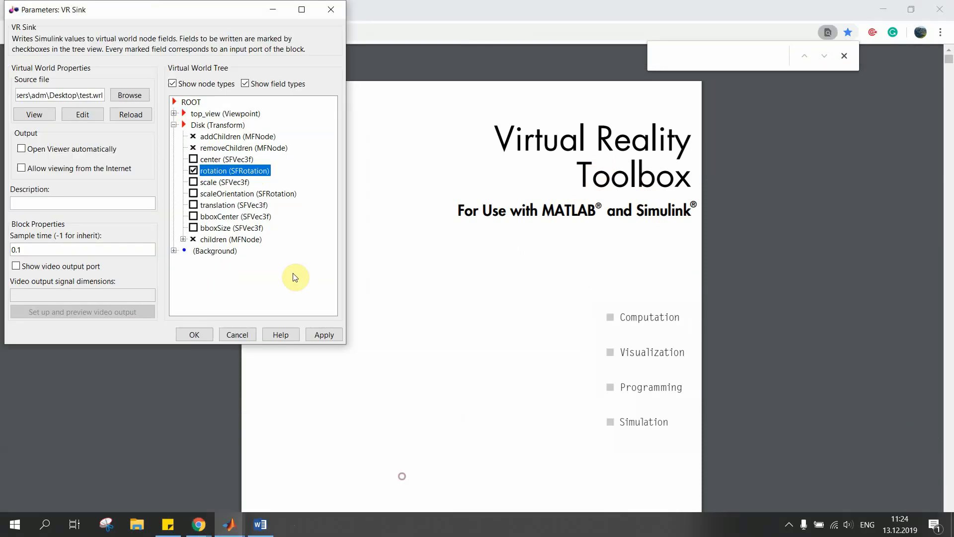
{"action": "left_click", "coordinate": [687, 59]}
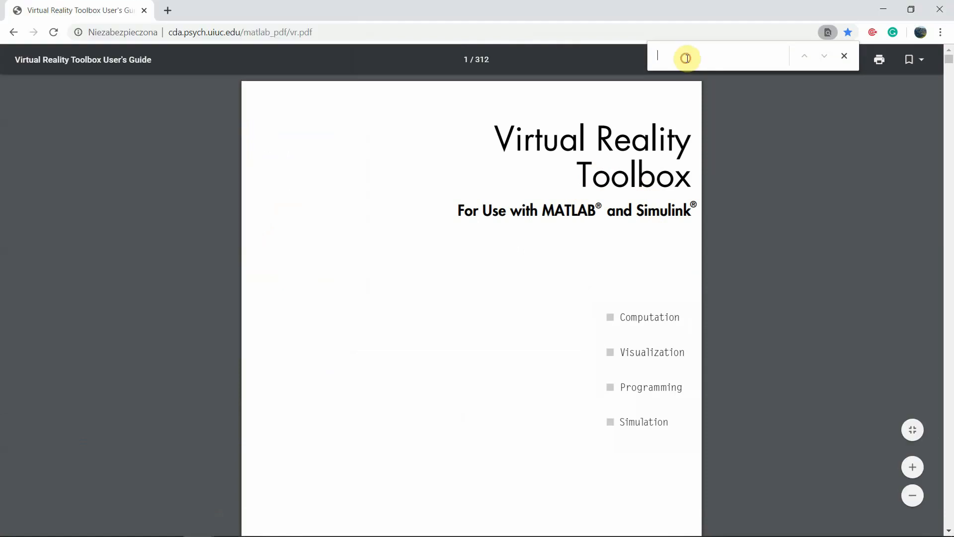
{"action": "type", "text": "rotation (SFRotation)"}
{"action": "left_click_drag", "start_coordinate": [689, 55], "coordinate": [650, 56]}
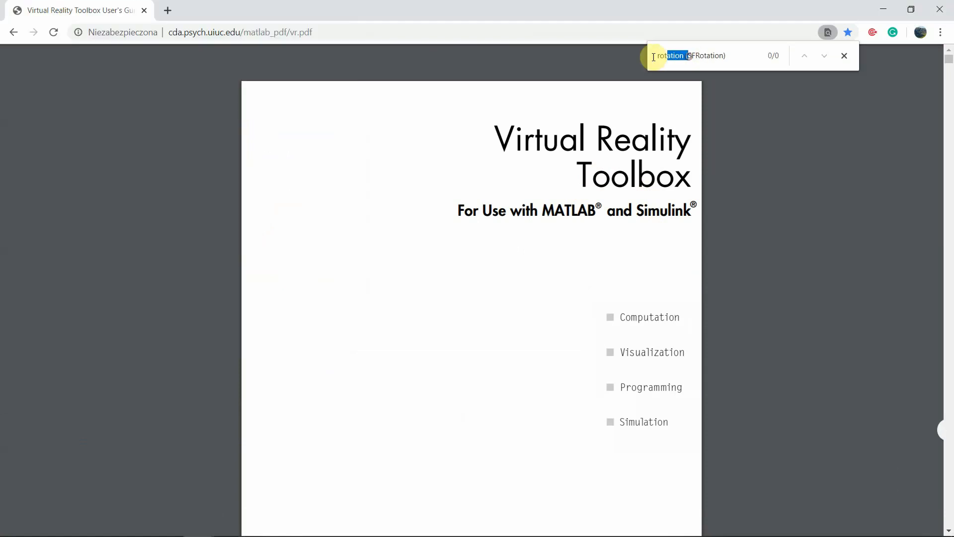
{"action": "key", "text": "BackSpace"}
{"action": "key", "text": "End"}
{"action": "key", "text": "BackSpace"}
{"action": "key", "text": "Return"}
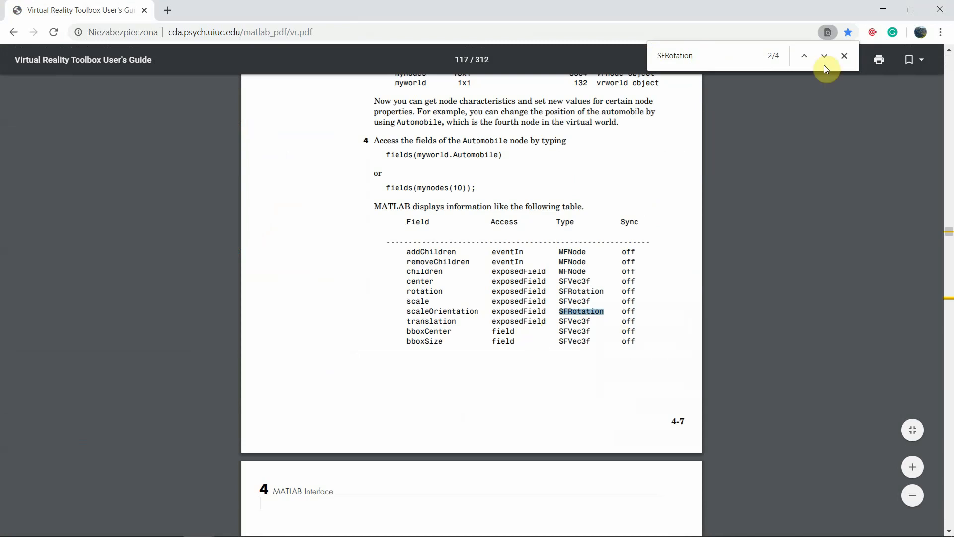
- Go through the search matches to the VRML Data Types table and examine the description of the SFRotation type
{"action": "left_click", "coordinate": [807, 59]}
{"action": "left_click", "coordinate": [808, 60]}
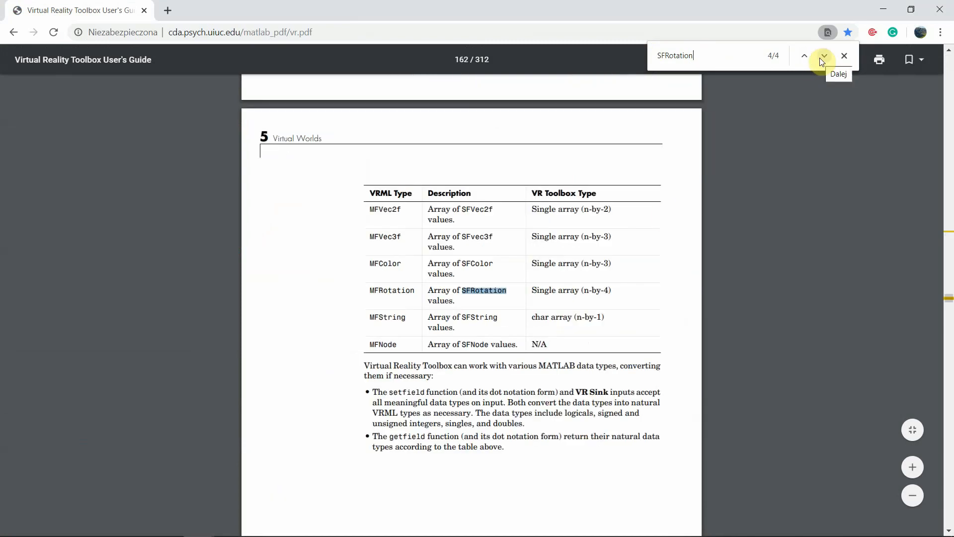
{"action": "left_click", "coordinate": [641, 255]}
{"action": "scroll", "coordinate": [642, 255], "scroll_direction": "up", "scroll_amount": 9}
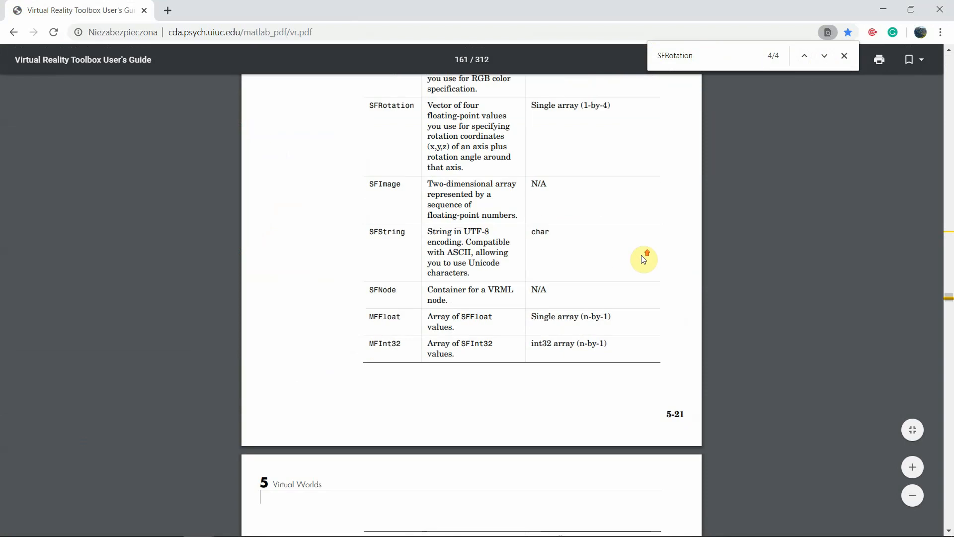
{"action": "scroll", "coordinate": [643, 262], "scroll_direction": "up", "scroll_amount": 1}
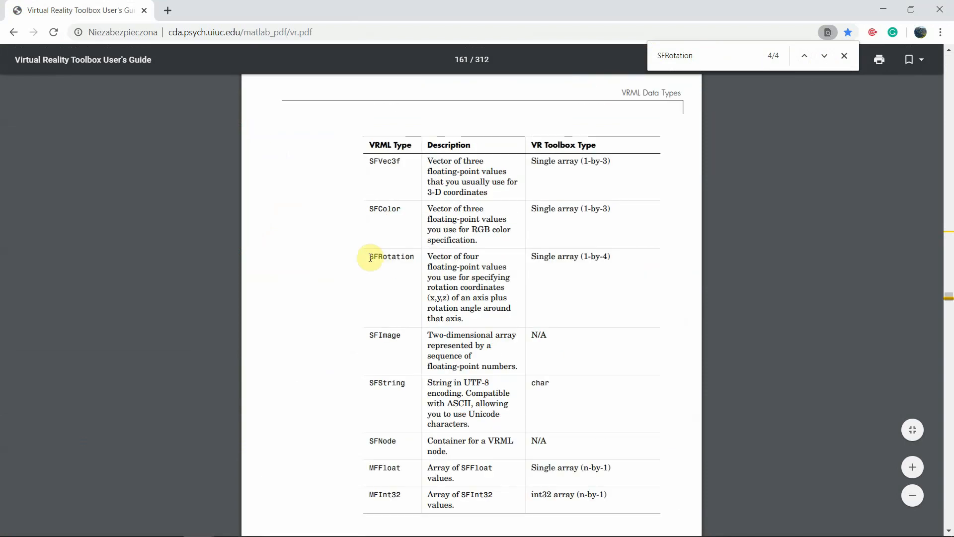
{"action": "left_click_drag", "start_coordinate": [370, 144], "coordinate": [411, 145]}
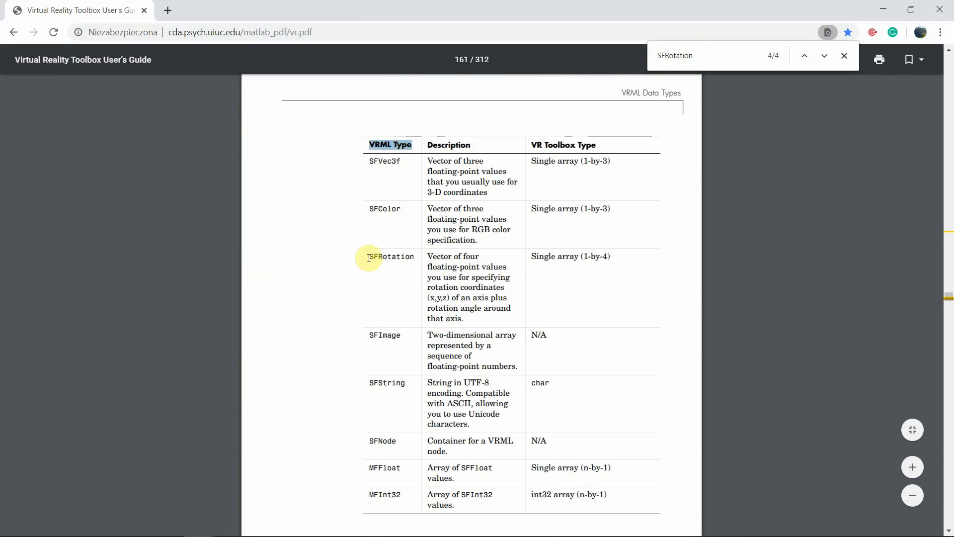
{"action": "left_click_drag", "start_coordinate": [368, 256], "coordinate": [413, 254]}
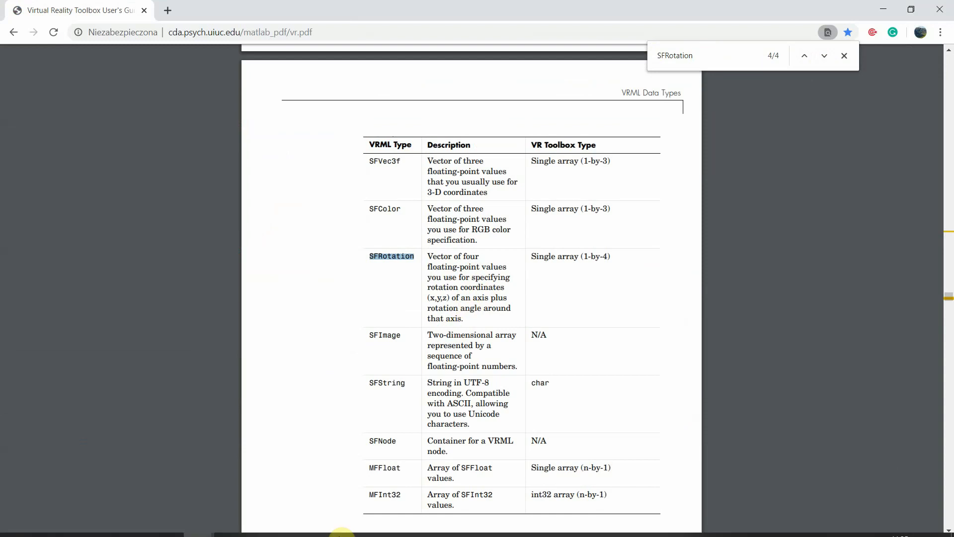
- Switch back to the Simulink model and bring up the VR Sink parameters in front of it
{"action": "mouse_move", "coordinate": [294, 529]}
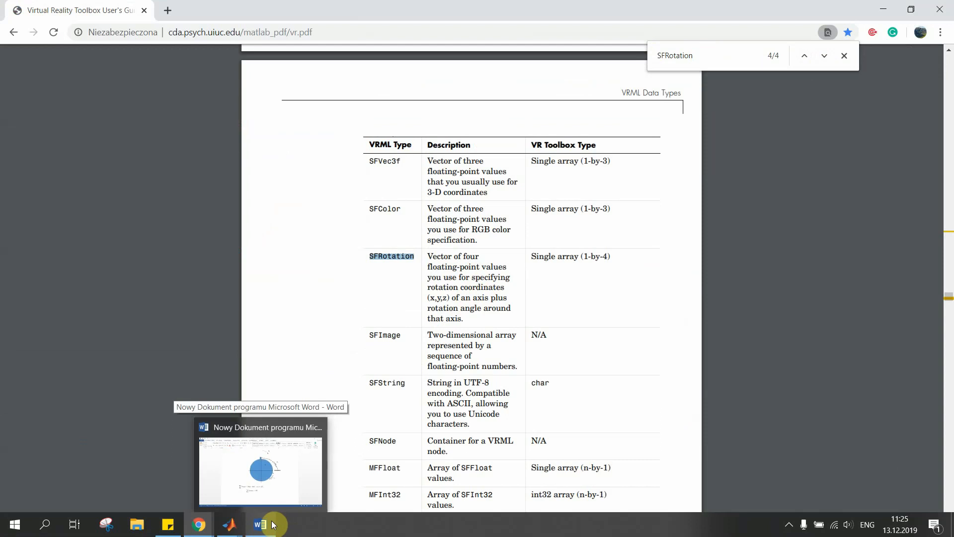
{"action": "mouse_move", "coordinate": [240, 529]}
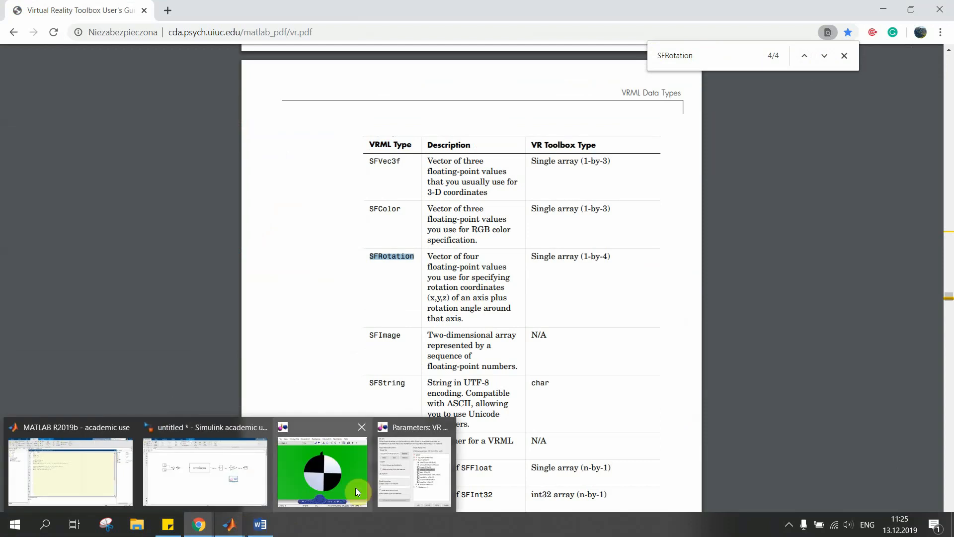
{"action": "left_click", "coordinate": [370, 462]}
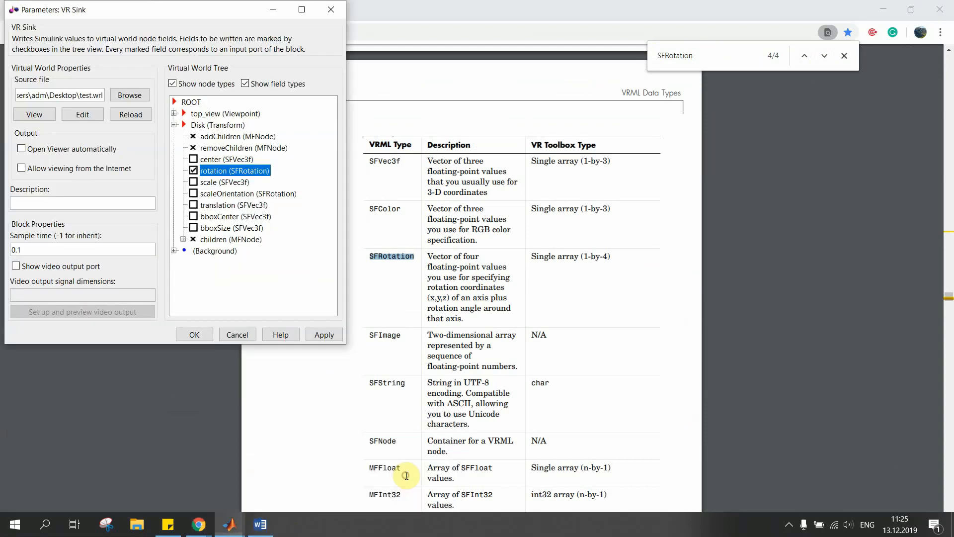
{"action": "left_click", "coordinate": [229, 524]}
{"action": "left_click", "coordinate": [321, 474]}
{"action": "left_click", "coordinate": [230, 524]}
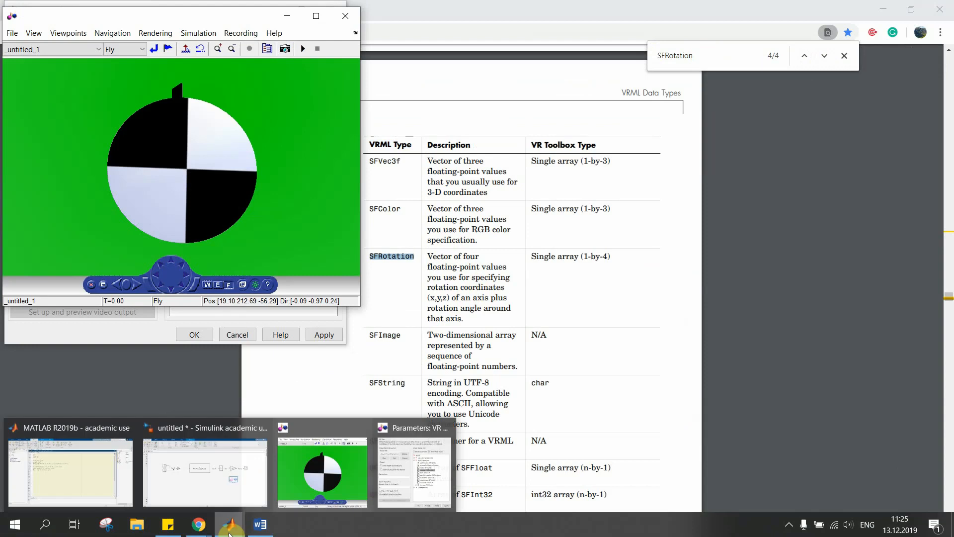
{"action": "left_click", "coordinate": [224, 502]}
{"action": "mouse_move", "coordinate": [238, 514]}
{"action": "left_click", "coordinate": [415, 474]}
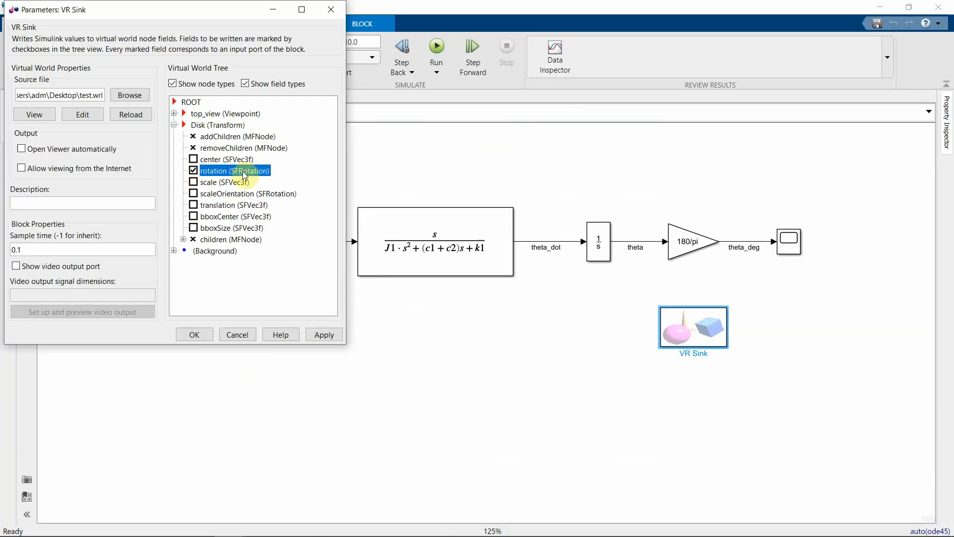
- Confirm the VR Sink parameters and move the block beneath the Scope, leaving room ahead of its input
{"action": "left_click", "coordinate": [194, 334]}
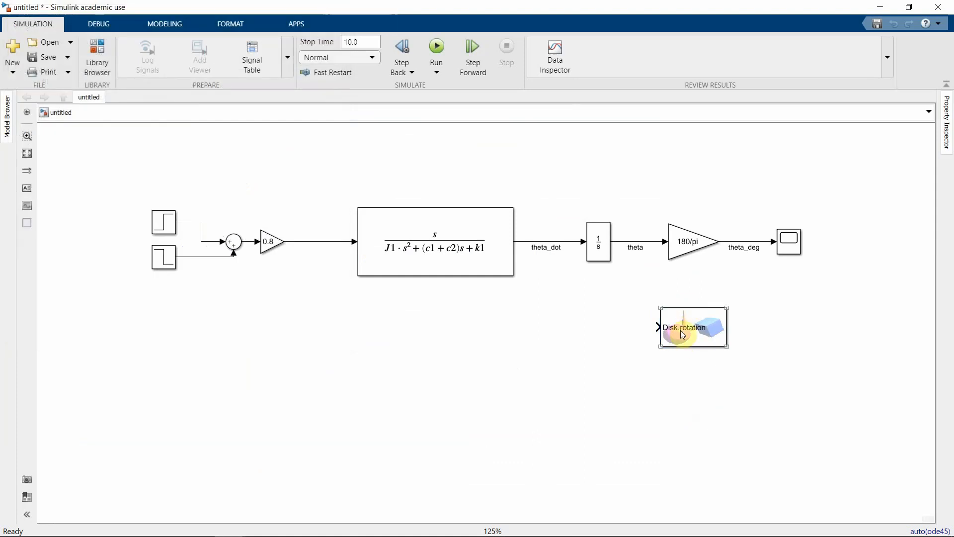
{"action": "left_click_drag", "start_coordinate": [692, 336], "coordinate": [819, 345]}
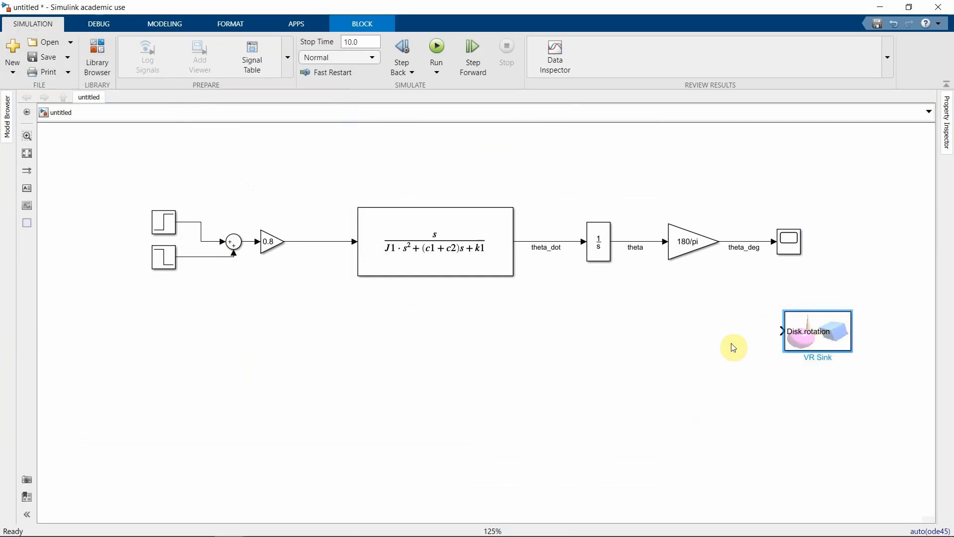
{"action": "double_click", "coordinate": [711, 333]}
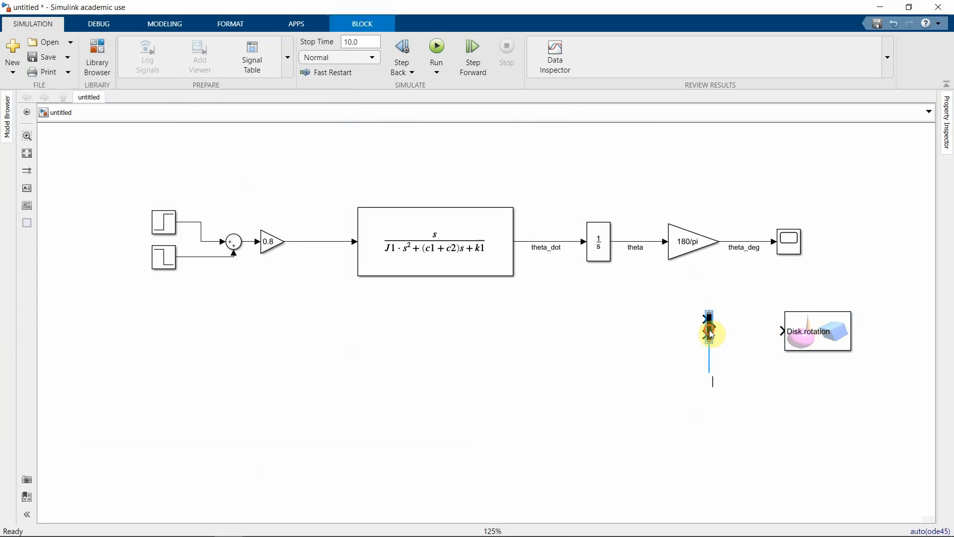
{"action": "key", "text": "Delete"}
{"action": "double_click", "coordinate": [703, 363]}
{"action": "type", "text": "demux"}
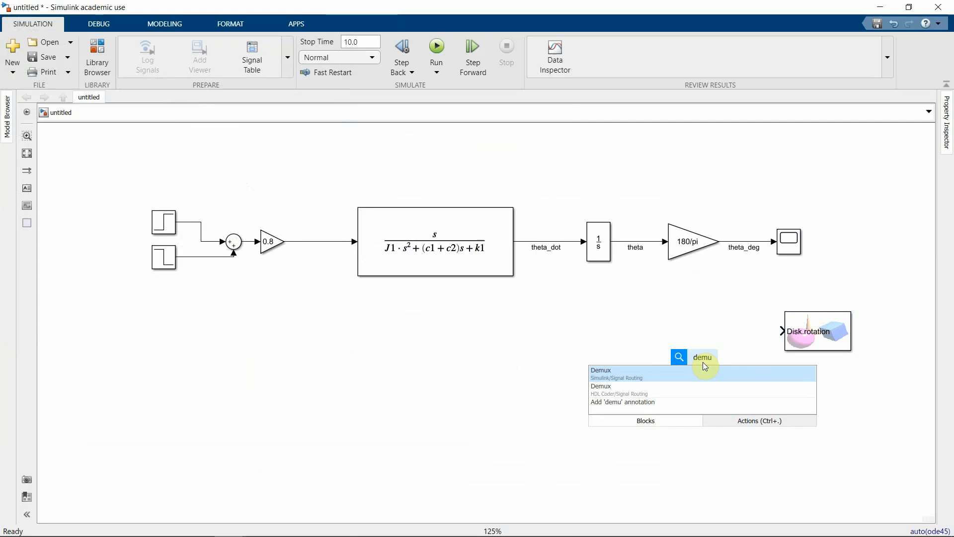
{"action": "key", "text": "Return"}
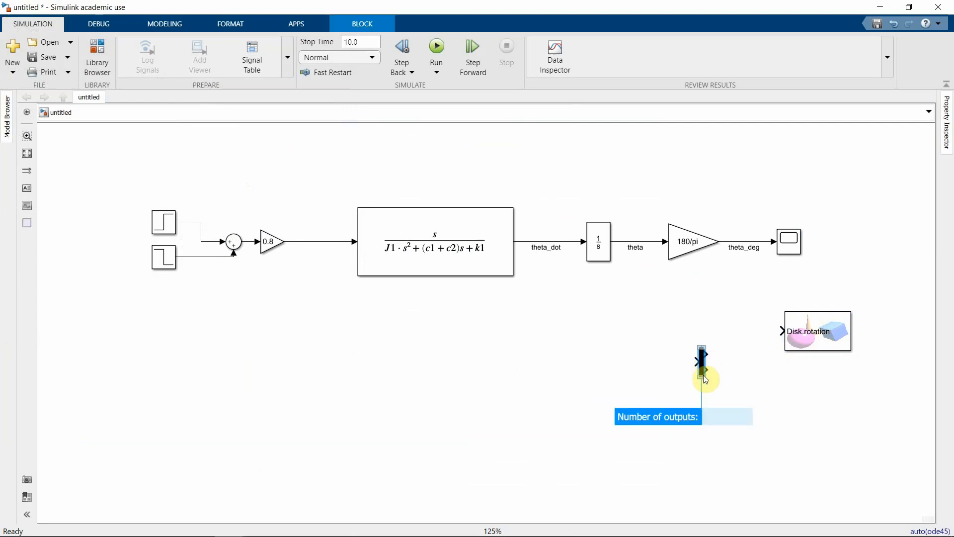
{"action": "left_click_drag", "start_coordinate": [705, 378], "coordinate": [718, 338]}
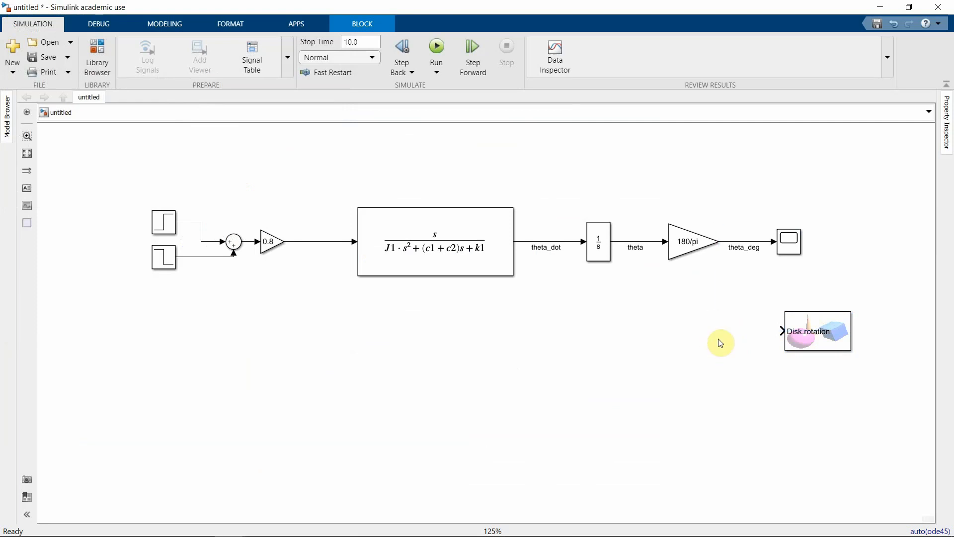
{"action": "left_click", "coordinate": [720, 356]}
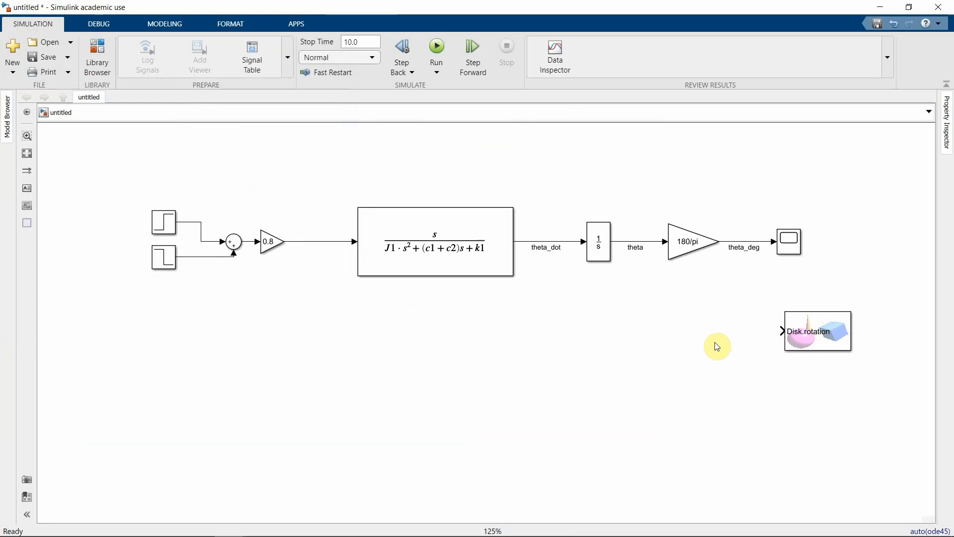
- Add a Mux block in front of the VR Sink block and connect its output to the Disk.rotation input
{"action": "double_click", "coordinate": [718, 347]}
{"action": "type", "text": "mux"}
{"action": "key", "text": "Return"}
{"action": "left_click_drag", "start_coordinate": [714, 345], "coordinate": [746, 334]}
{"action": "left_click", "coordinate": [748, 337]}
{"action": "left_click", "coordinate": [750, 376]}
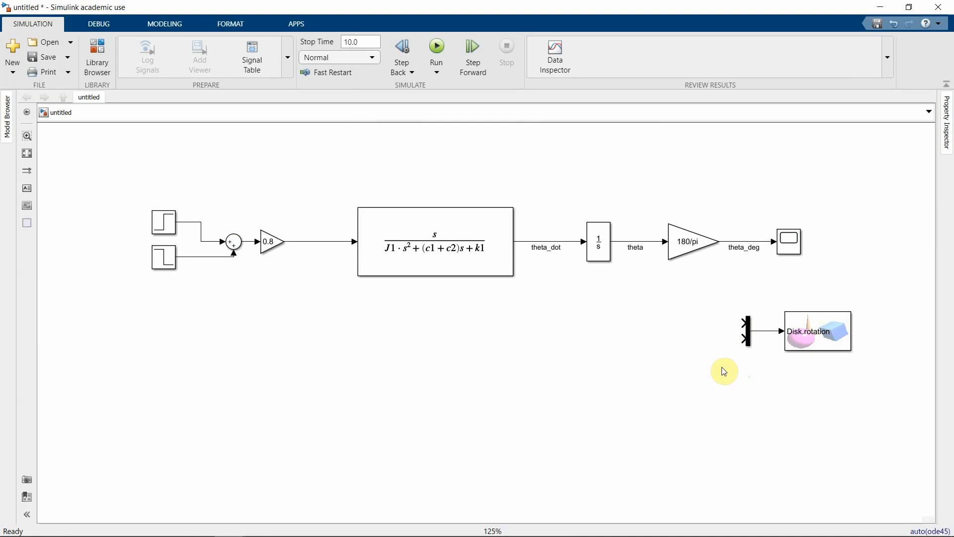
{"action": "left_click", "coordinate": [810, 343]}
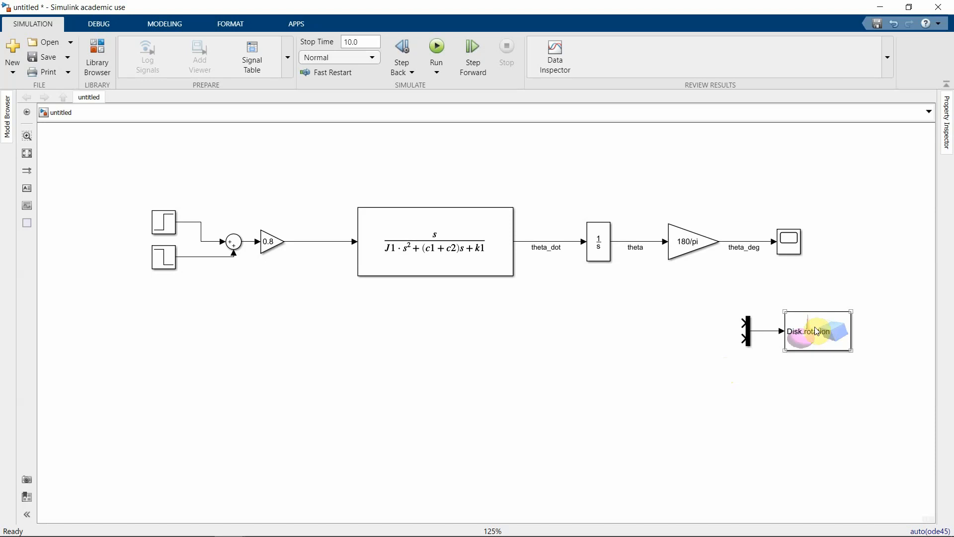
- Add a Constant block ahead of the Mux and widen it so a vector value fits
{"action": "left_click", "coordinate": [746, 324]}
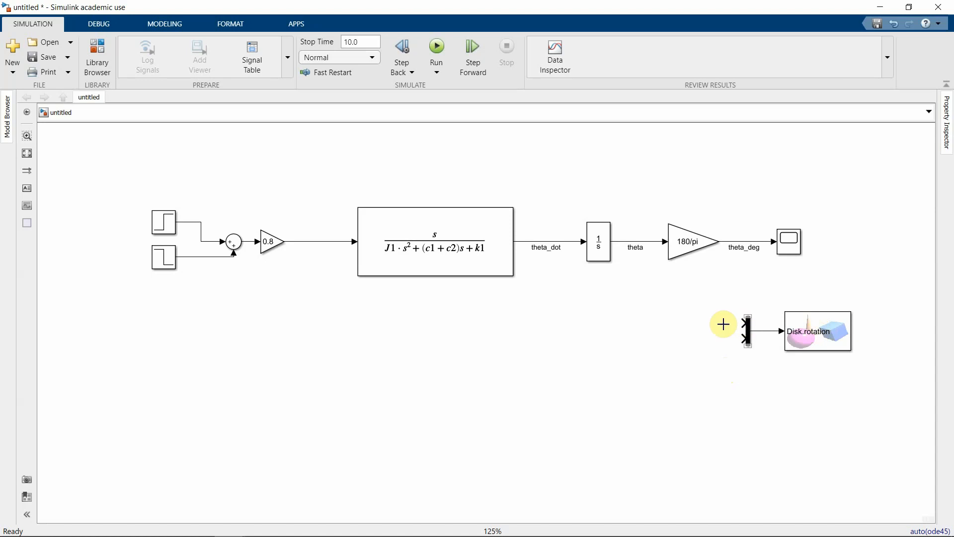
{"action": "left_click", "coordinate": [632, 324]}
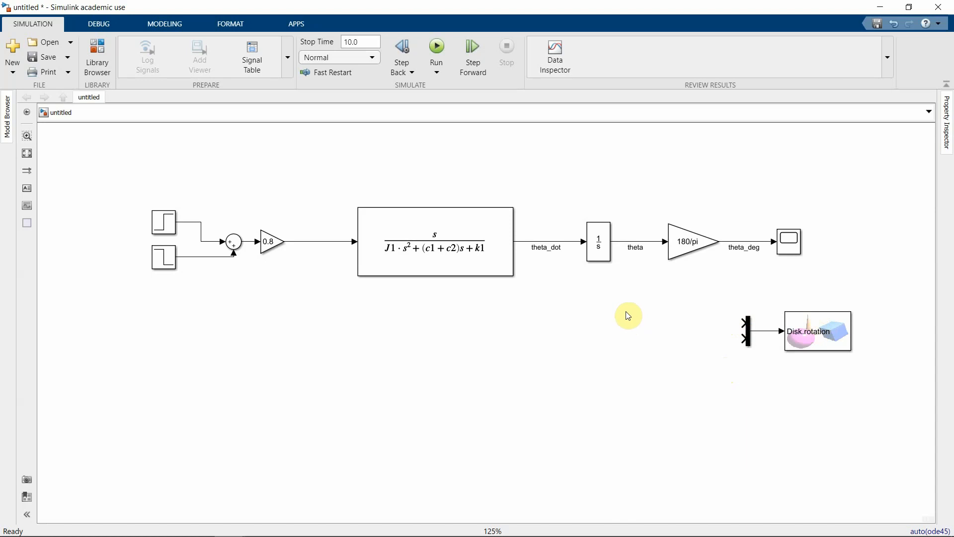
{"action": "double_click", "coordinate": [624, 316]}
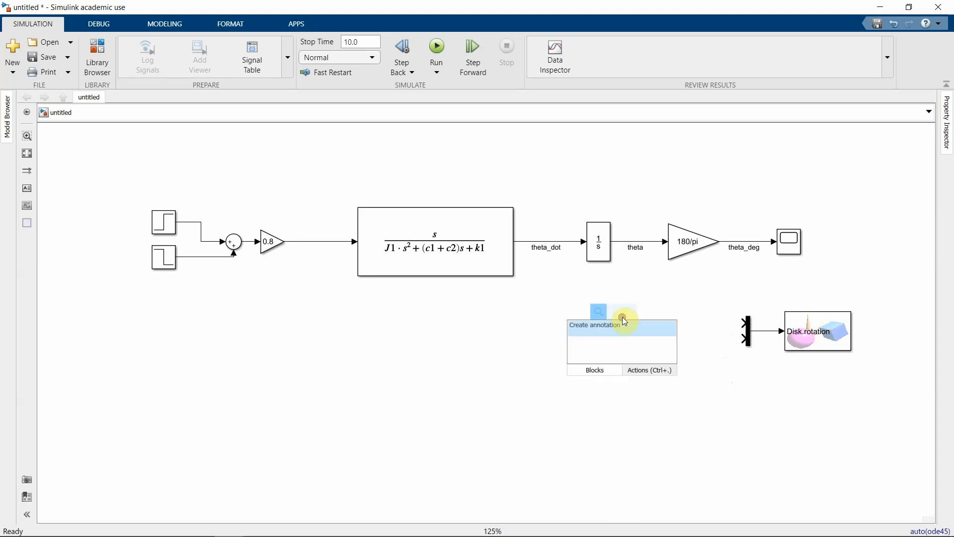
{"action": "type", "text": "const"}
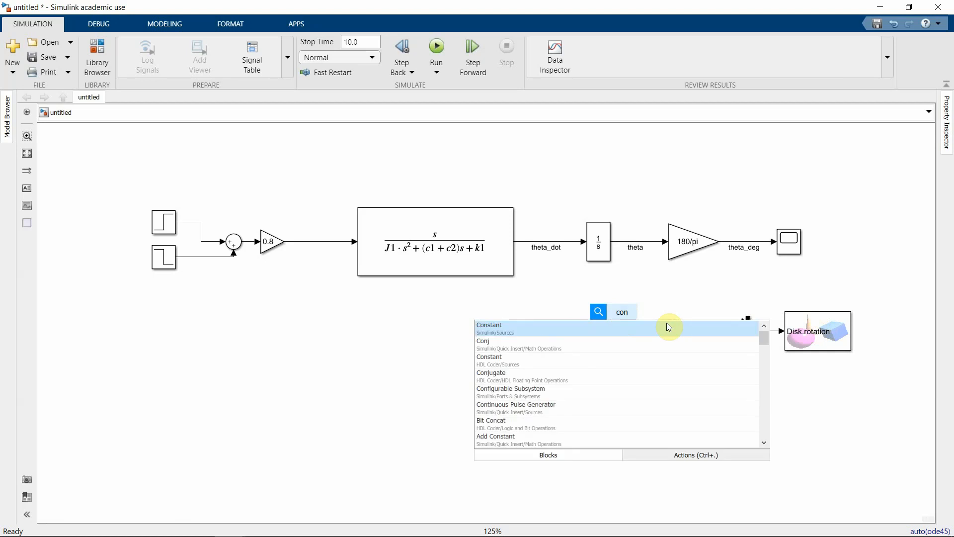
{"action": "key", "text": "Return"}
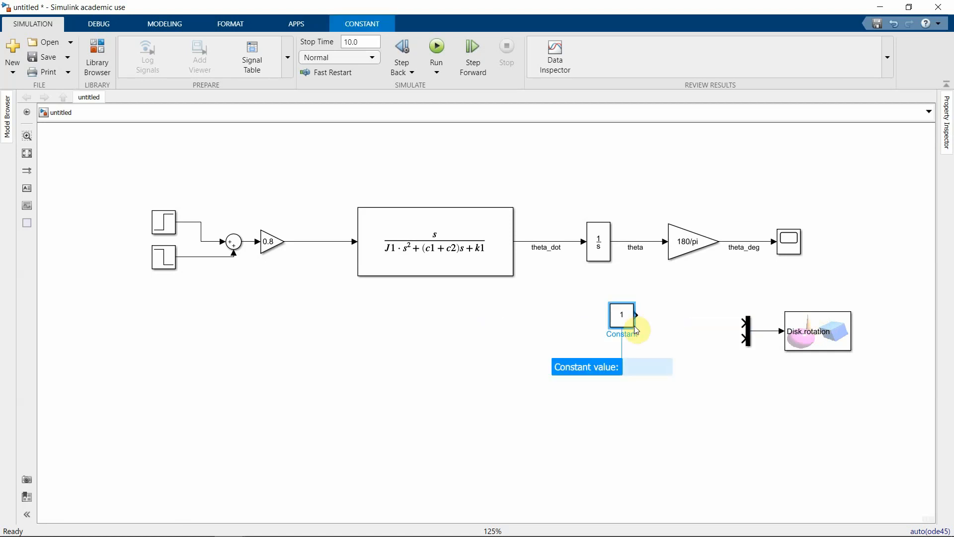
{"action": "left_click_drag", "start_coordinate": [637, 326], "coordinate": [681, 325]}
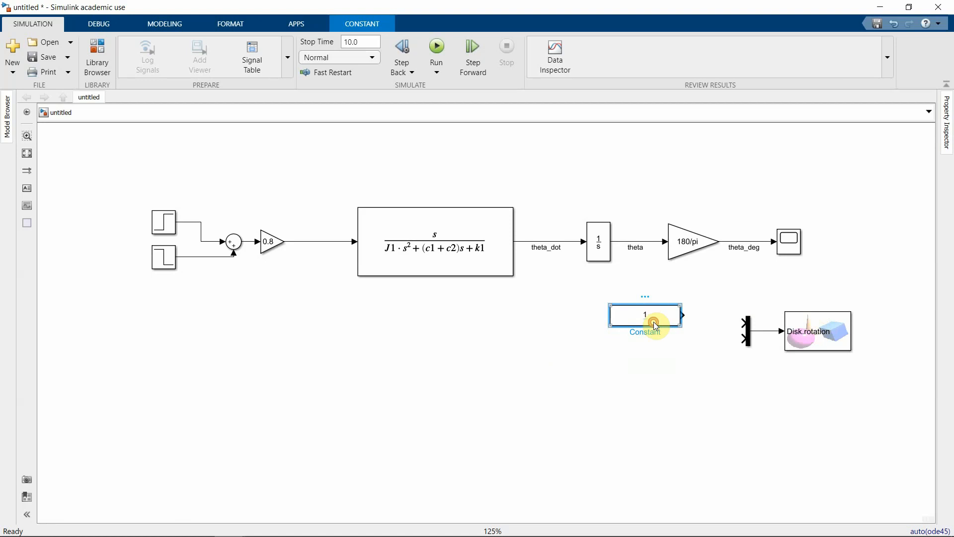
- Set the Constant block's value to the vector [0 -1 0]
{"action": "double_click", "coordinate": [655, 324]}
{"action": "key", "text": "BackSpace"}
{"action": "type", "text": "[]"}
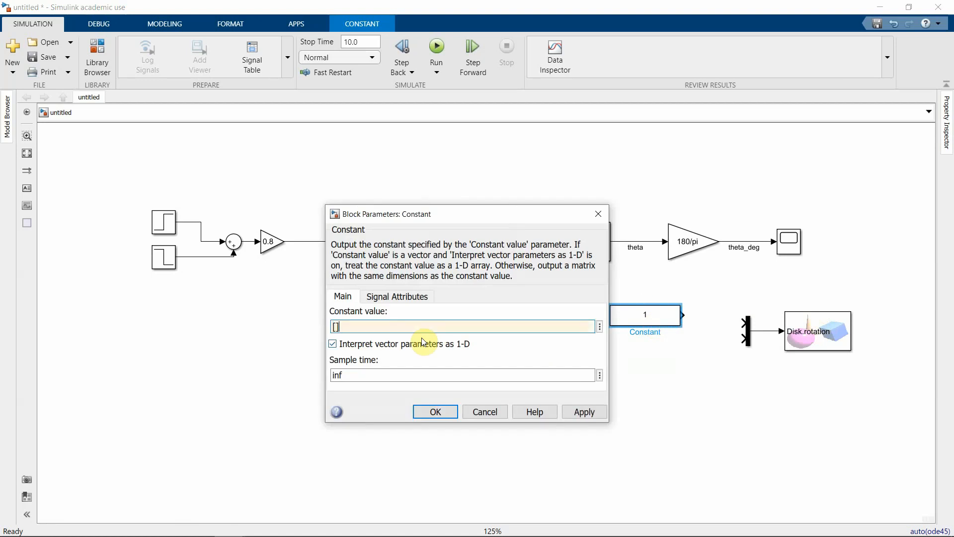
{"action": "type", "text": "0 -1 0"}
{"action": "double_click", "coordinate": [357, 327]}
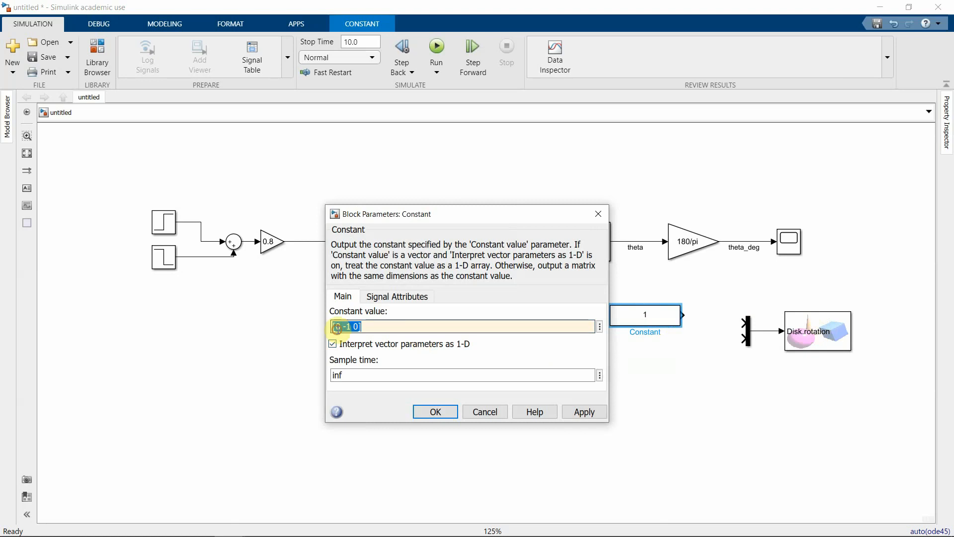
{"action": "left_click", "coordinate": [402, 317]}
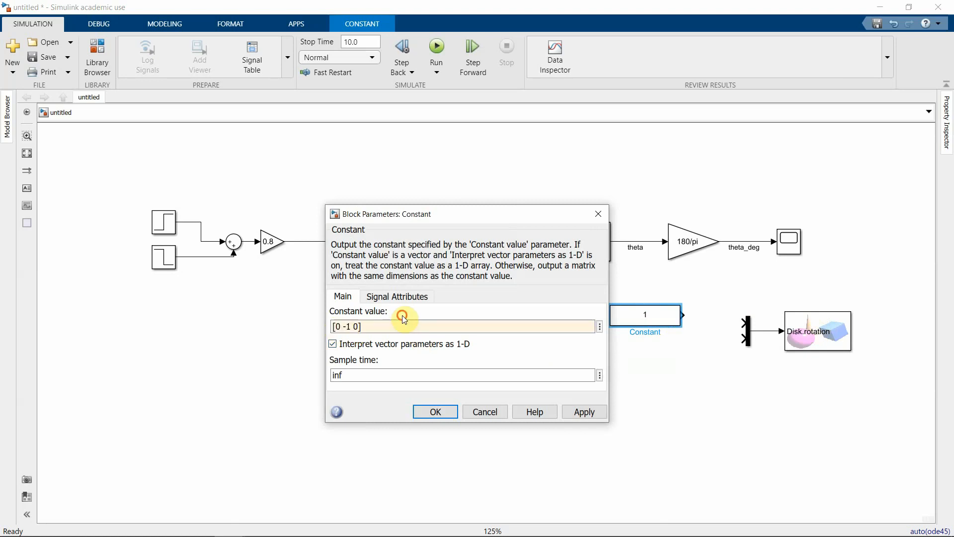
{"action": "double_click", "coordinate": [351, 327]}
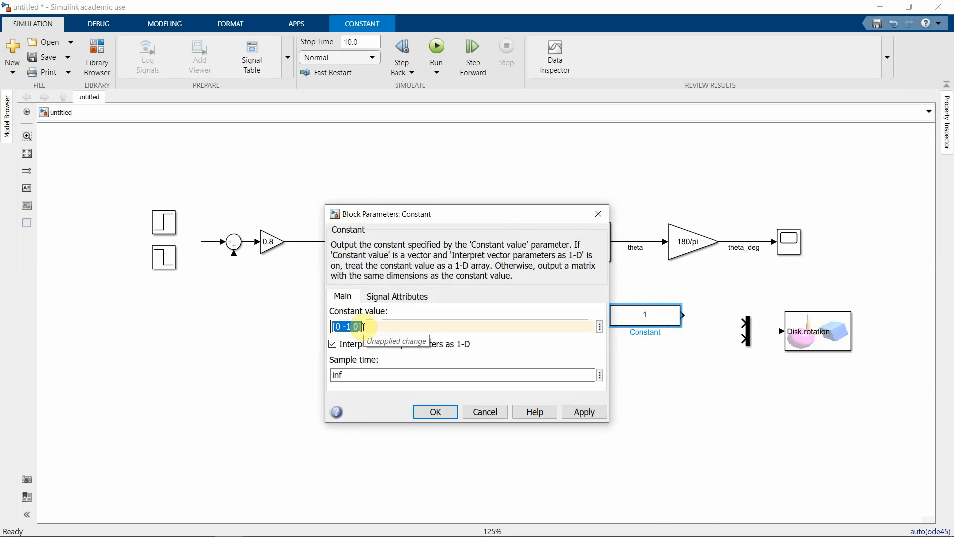
{"action": "left_click", "coordinate": [362, 326]}
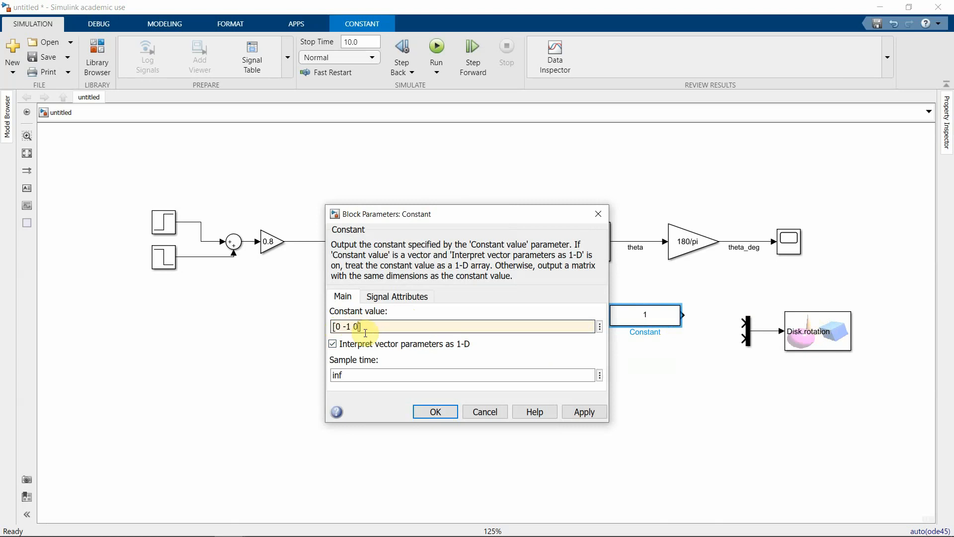
{"action": "left_click", "coordinate": [438, 411]}
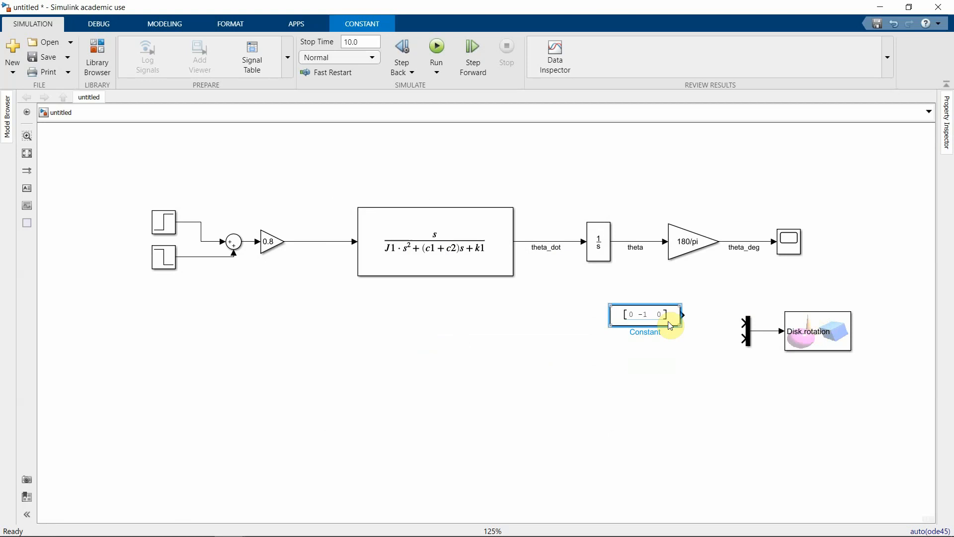
- Connect the Constant block to the Mux's upper input and branch the theta_deg signal to its lower input
{"action": "left_click_drag", "start_coordinate": [685, 312], "coordinate": [744, 323]}
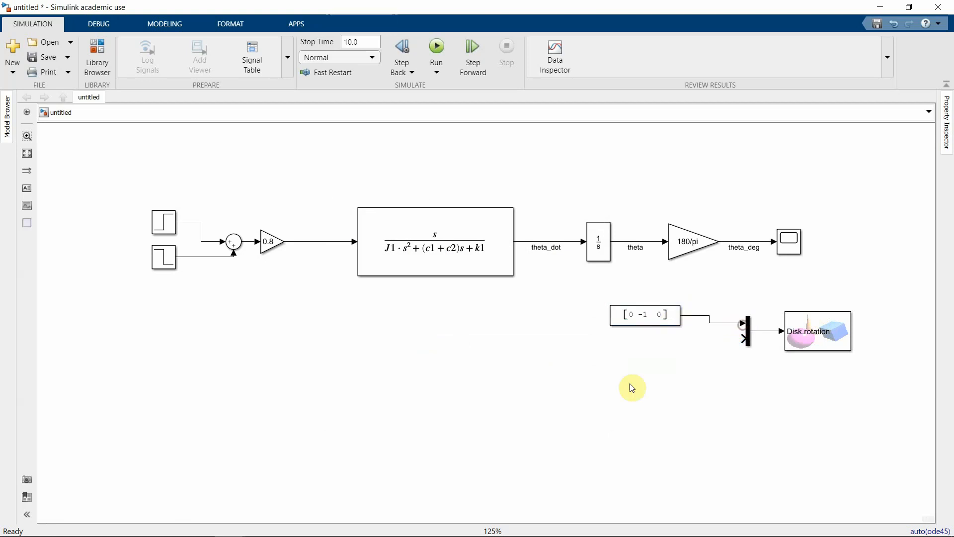
{"action": "left_click", "coordinate": [745, 324]}
{"action": "left_click", "coordinate": [751, 308]}
{"action": "left_click", "coordinate": [662, 312]}
{"action": "left_click_drag", "start_coordinate": [750, 341], "coordinate": [726, 240]}
- Open the VR Sink's virtual world viewer and run the simulation from it
{"action": "double_click", "coordinate": [809, 321]}
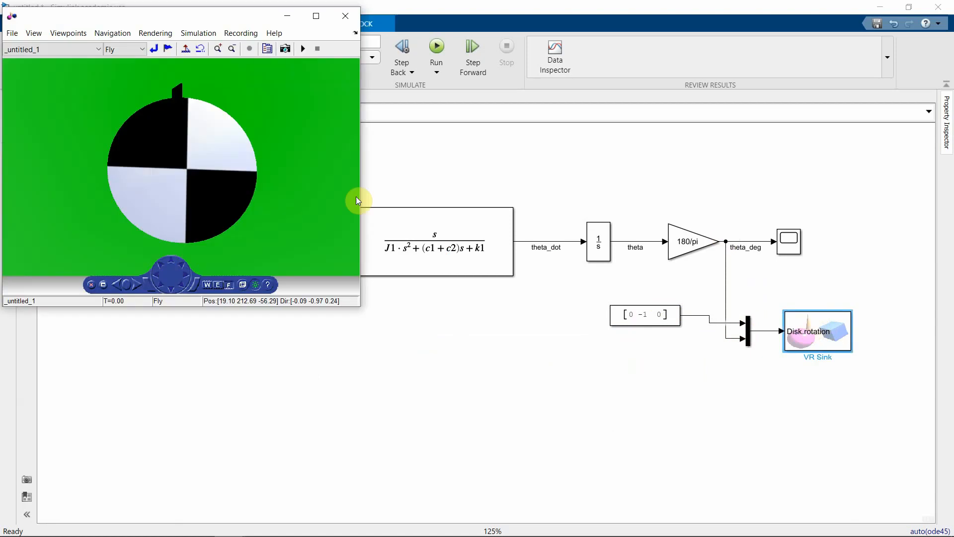
{"action": "left_click", "coordinate": [303, 48]}
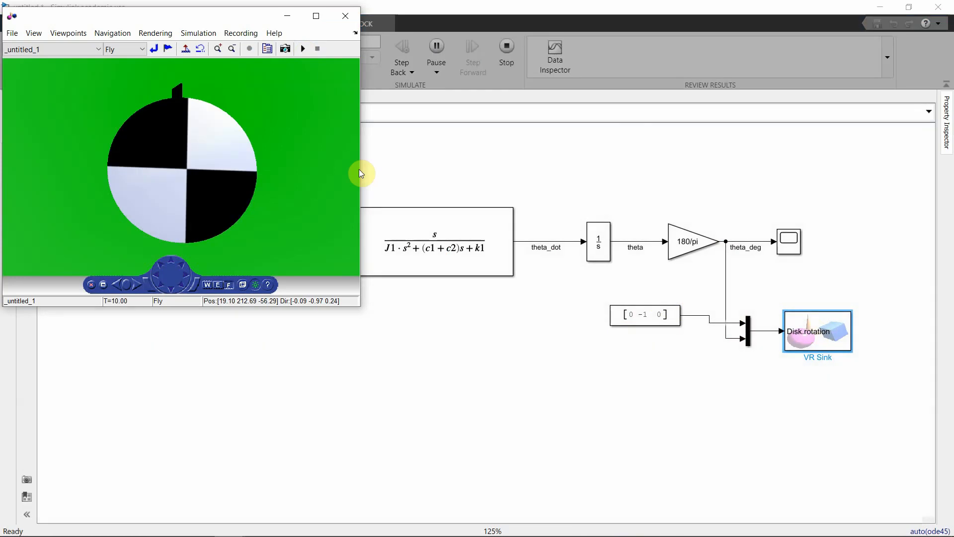
- Set the VR Sink sample time to 0.001, then run the animation briefly and stop it
{"action": "left_click", "coordinate": [198, 32]}
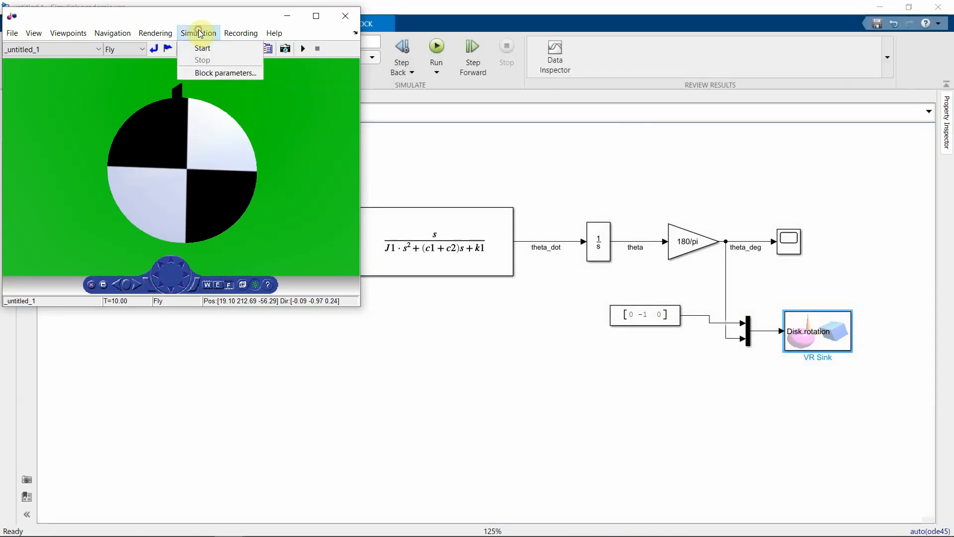
{"action": "left_click", "coordinate": [201, 71]}
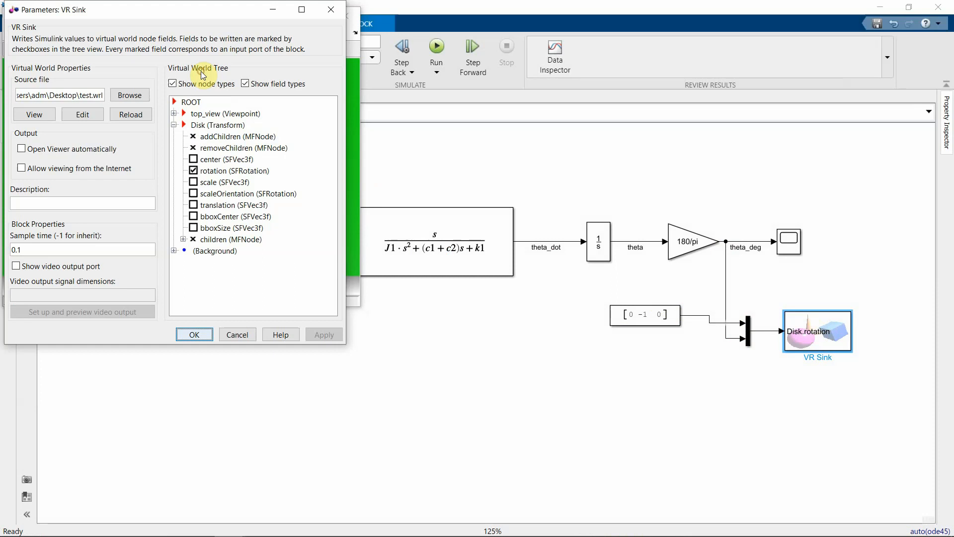
{"action": "left_click", "coordinate": [18, 250]}
{"action": "type", "text": "00"}
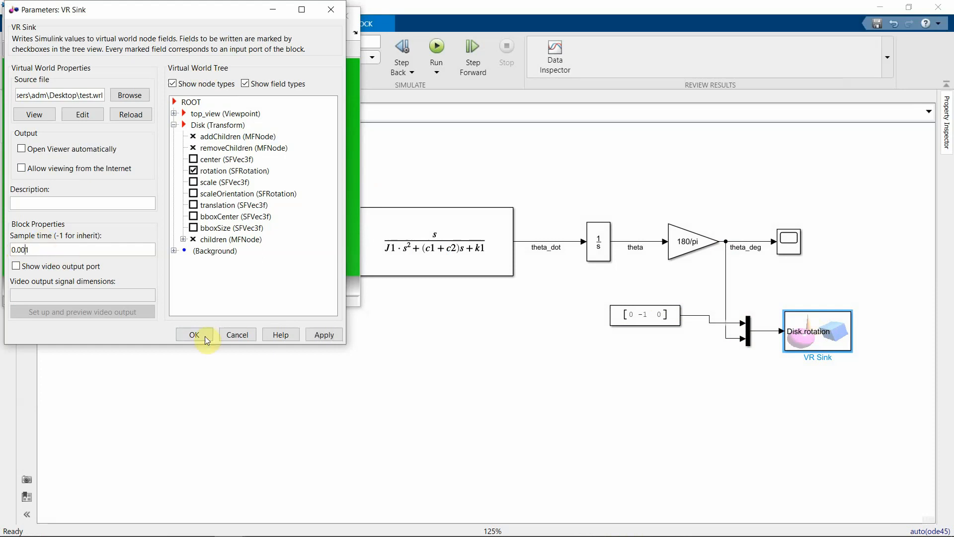
{"action": "left_click", "coordinate": [204, 336]}
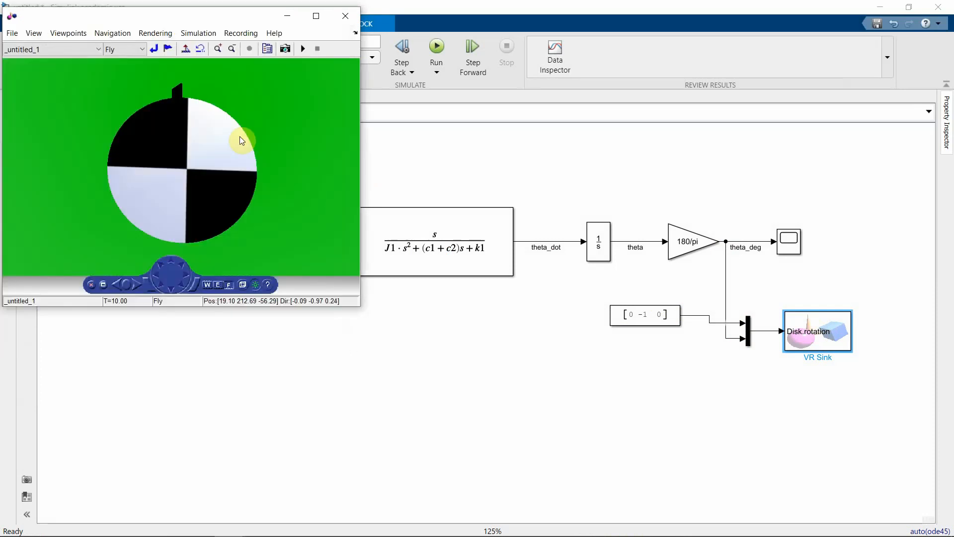
{"action": "left_click", "coordinate": [300, 49]}
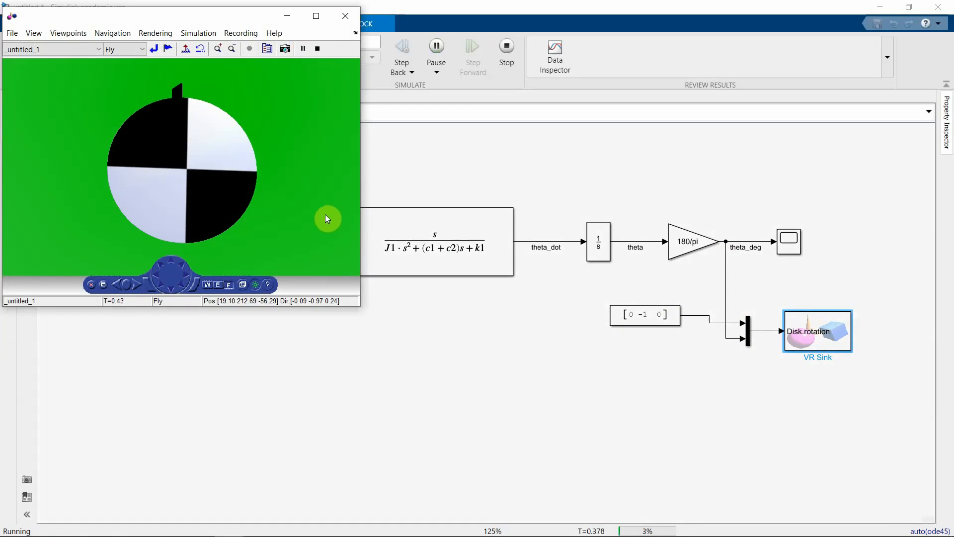
{"action": "left_click", "coordinate": [318, 49]}
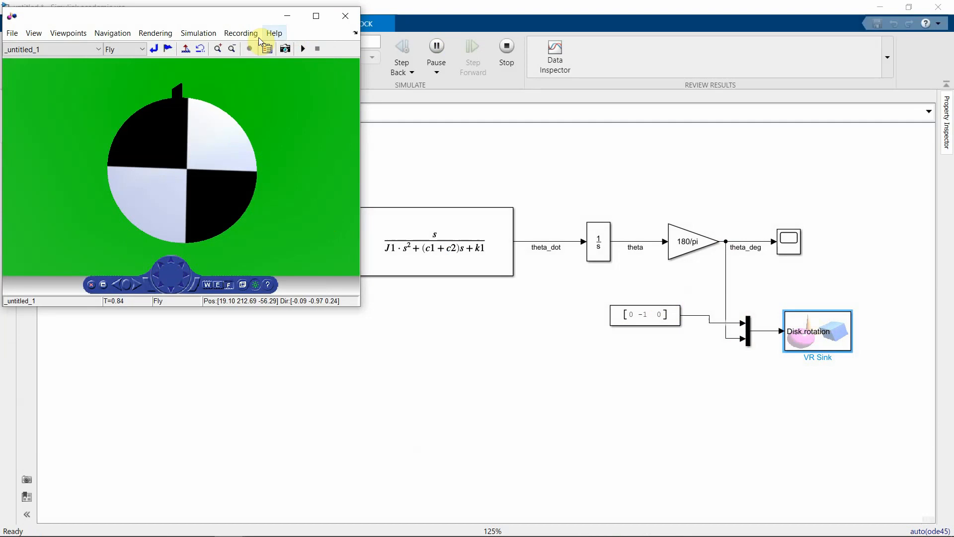
- Set the VR Sink sample time to 0.01 and rerun the animation from the viewer
{"action": "left_click", "coordinate": [199, 33]}
{"action": "left_click", "coordinate": [220, 73]}
{"action": "left_click", "coordinate": [20, 250]}
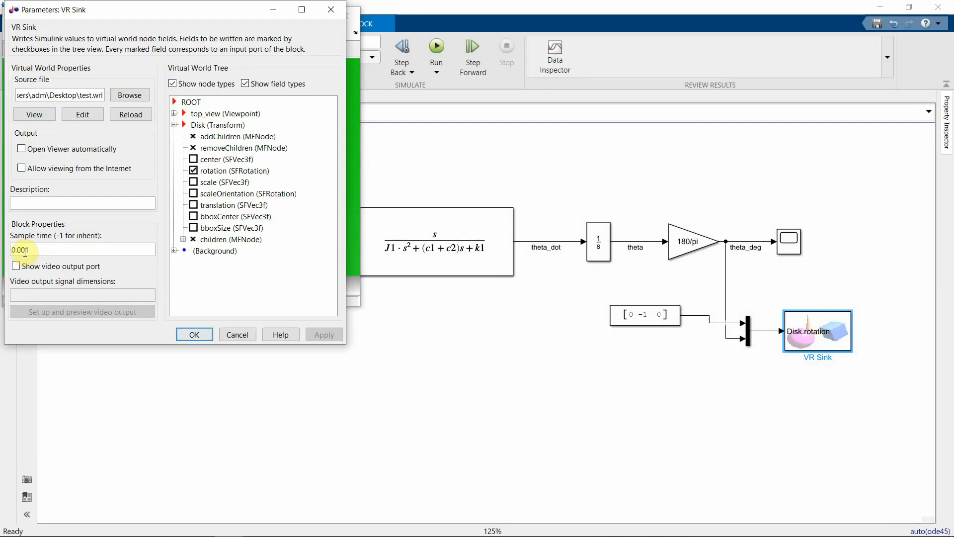
{"action": "left_click", "coordinate": [194, 334]}
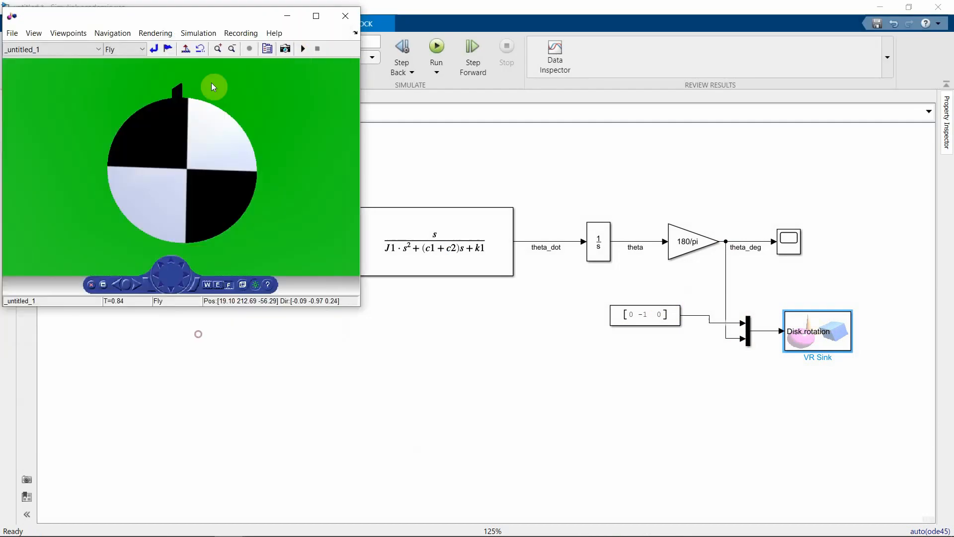
{"action": "left_click", "coordinate": [302, 49]}
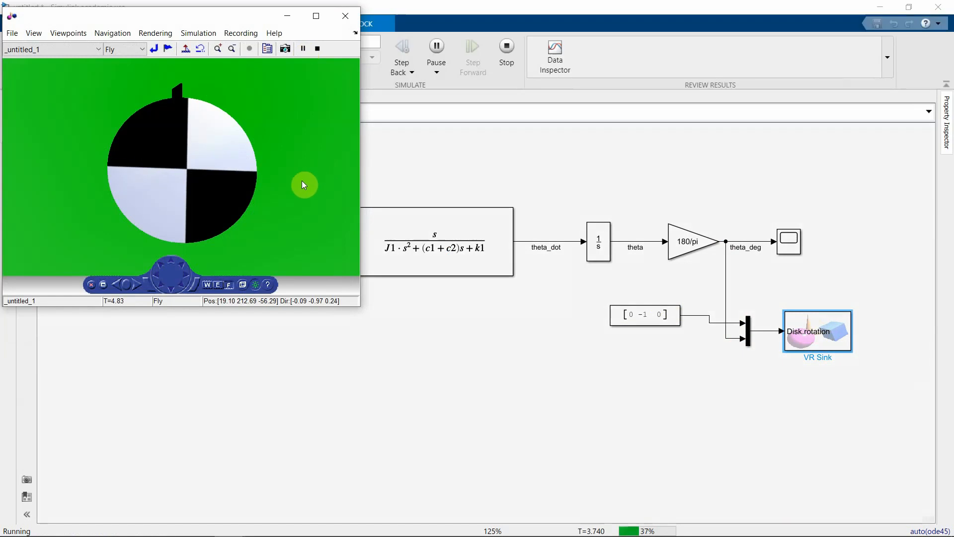
- Open the Scope's theta_deg plot and arrange it side by side with the virtual world viewer
{"action": "left_click", "coordinate": [801, 250]}
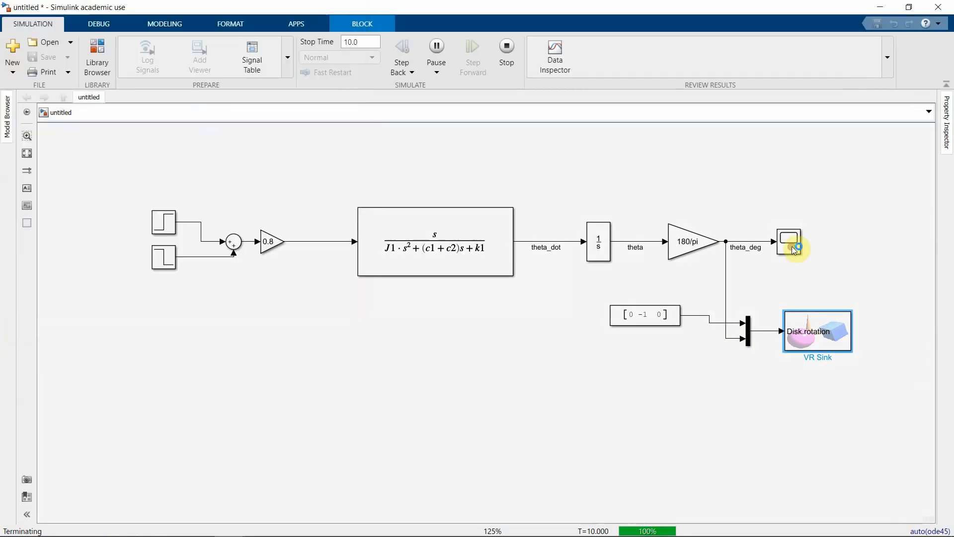
{"action": "double_click", "coordinate": [792, 246]}
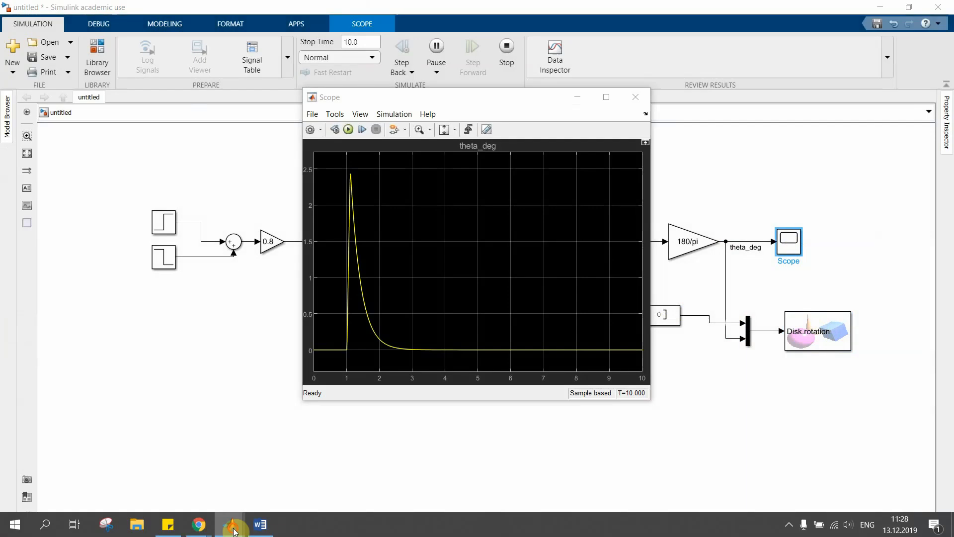
{"action": "mouse_move", "coordinate": [230, 525]}
{"action": "left_click", "coordinate": [309, 481]}
{"action": "left_click_drag", "start_coordinate": [472, 101], "coordinate": [583, 37]}
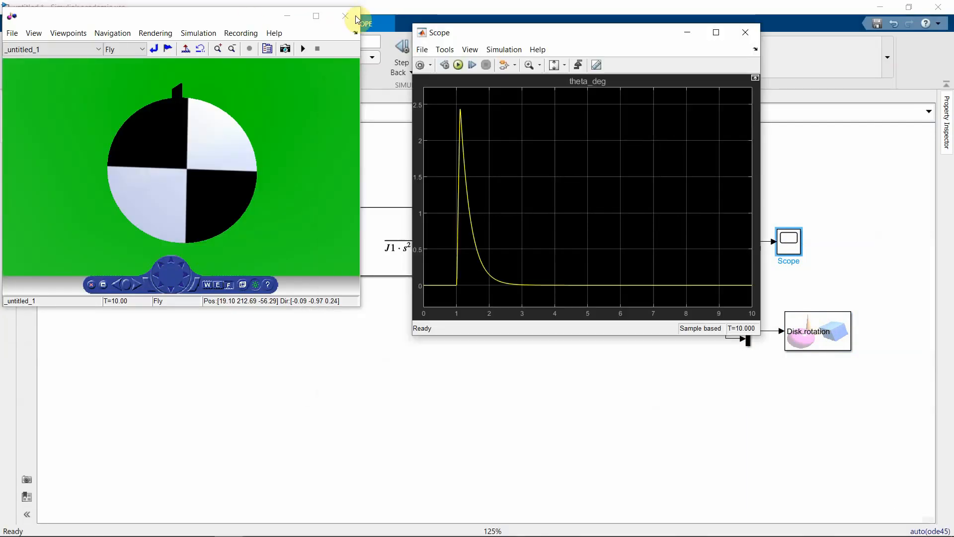
{"action": "left_click_drag", "start_coordinate": [248, 21], "coordinate": [295, 37]}
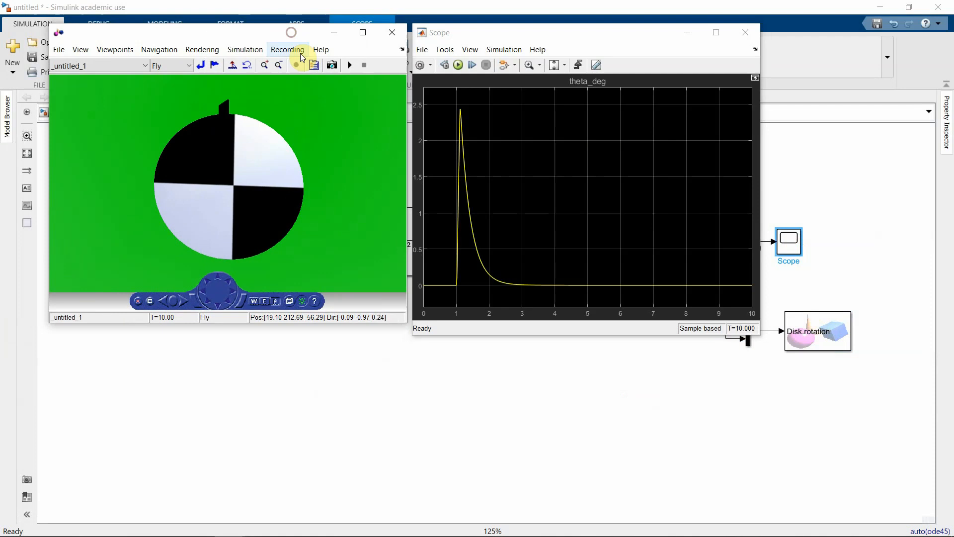
- Set the VR Sink sample time to 0.001 and run the simulation with the viewer and Scope side by side
{"action": "left_click", "coordinate": [258, 52]}
{"action": "left_click", "coordinate": [264, 90]}
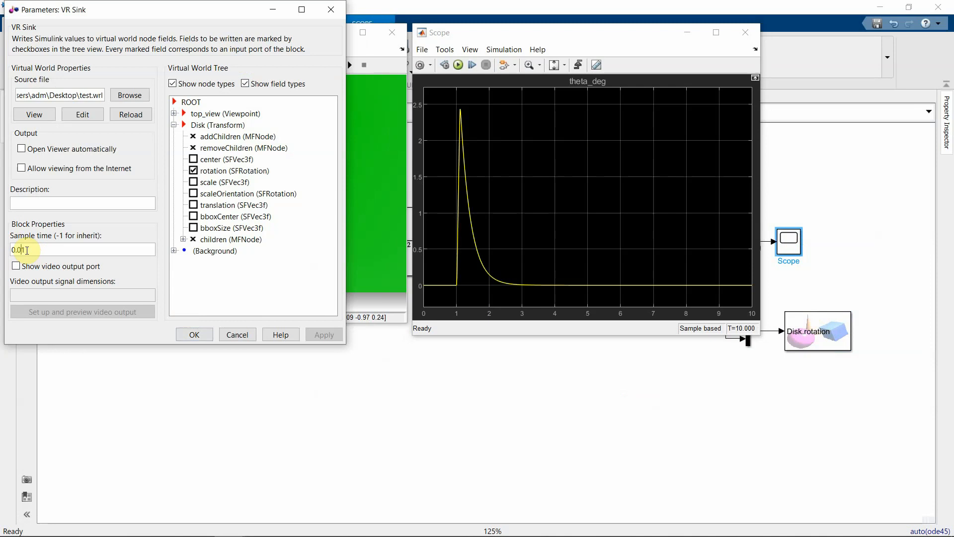
{"action": "type", "text": "0"}
{"action": "left_click", "coordinate": [195, 334]}
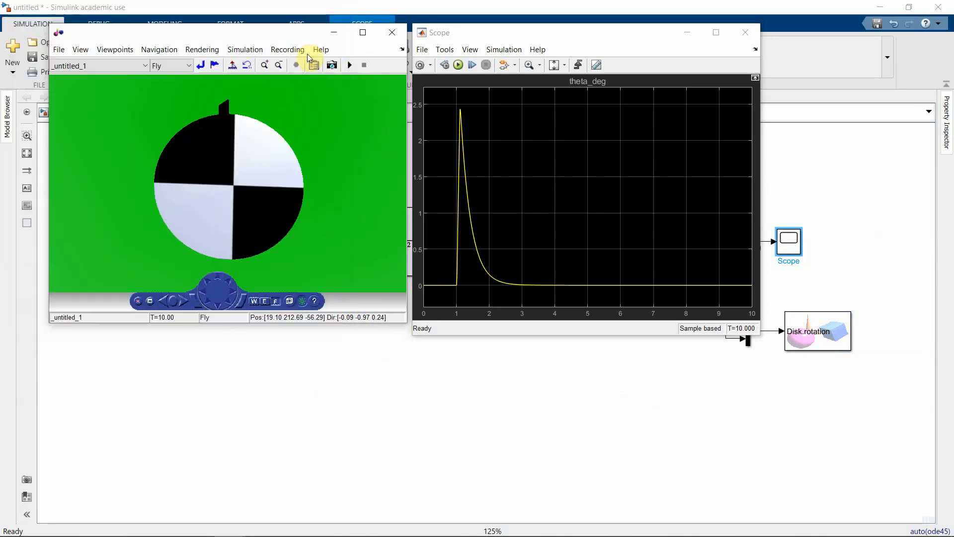
{"action": "left_click", "coordinate": [350, 65]}
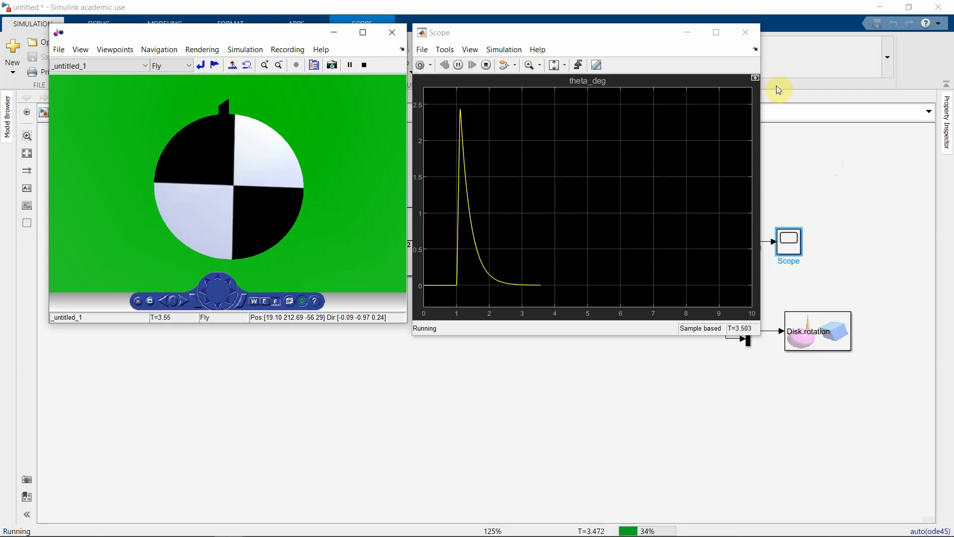
- Stop the simulation and close the virtual world viewer and the Scope
{"action": "left_click", "coordinate": [365, 65]}
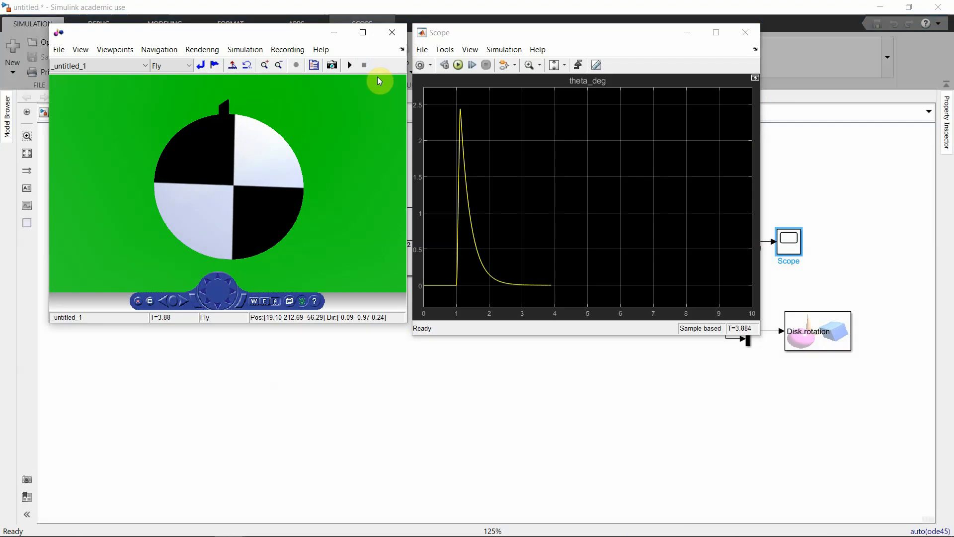
{"action": "left_click", "coordinate": [397, 35]}
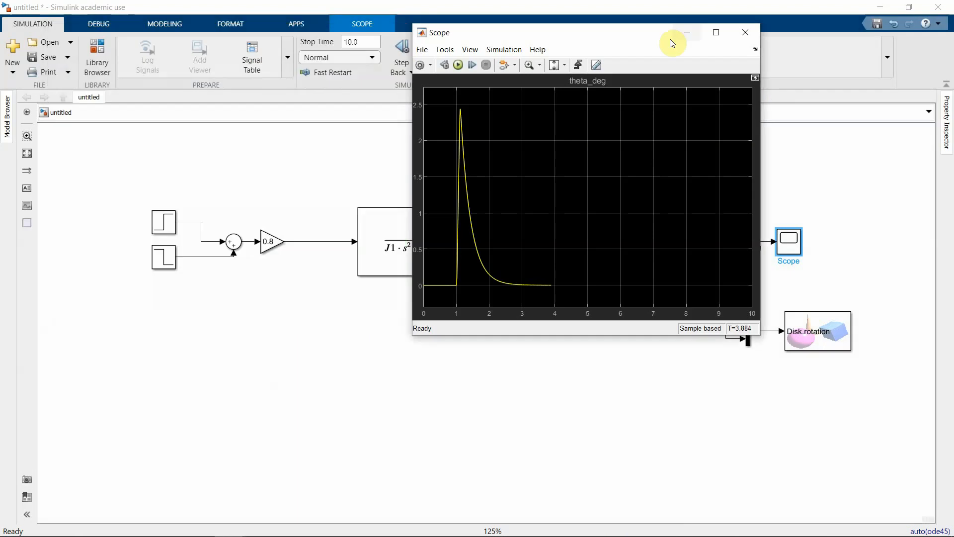
{"action": "left_click", "coordinate": [746, 32]}
{"action": "left_click", "coordinate": [547, 360]}
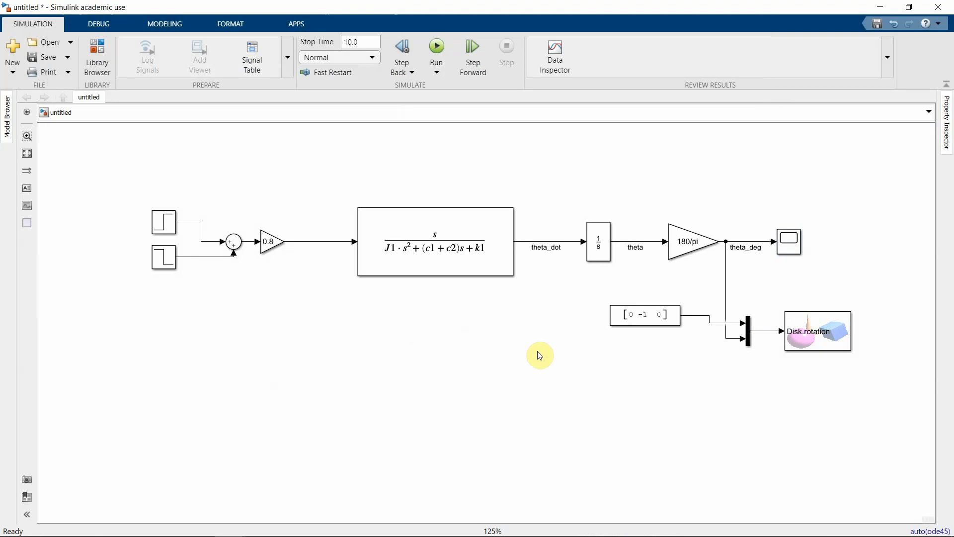